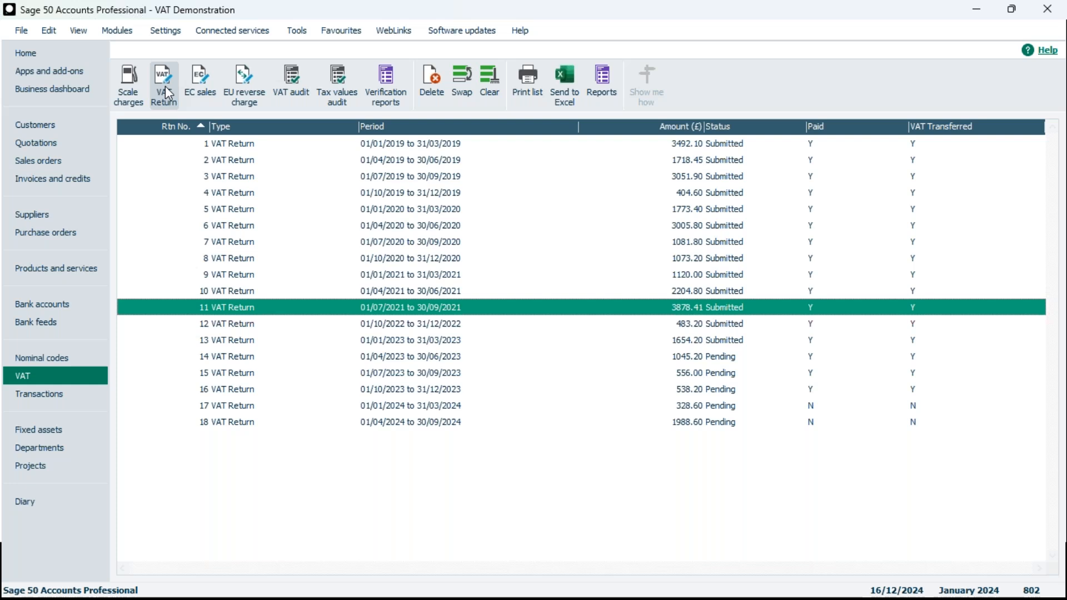
# Open the 01/01/2024 to 31/03/2024 VAT return to review its figures, then close it
pyautogui.click(442, 411)
pyautogui.doubleClick(441, 407)
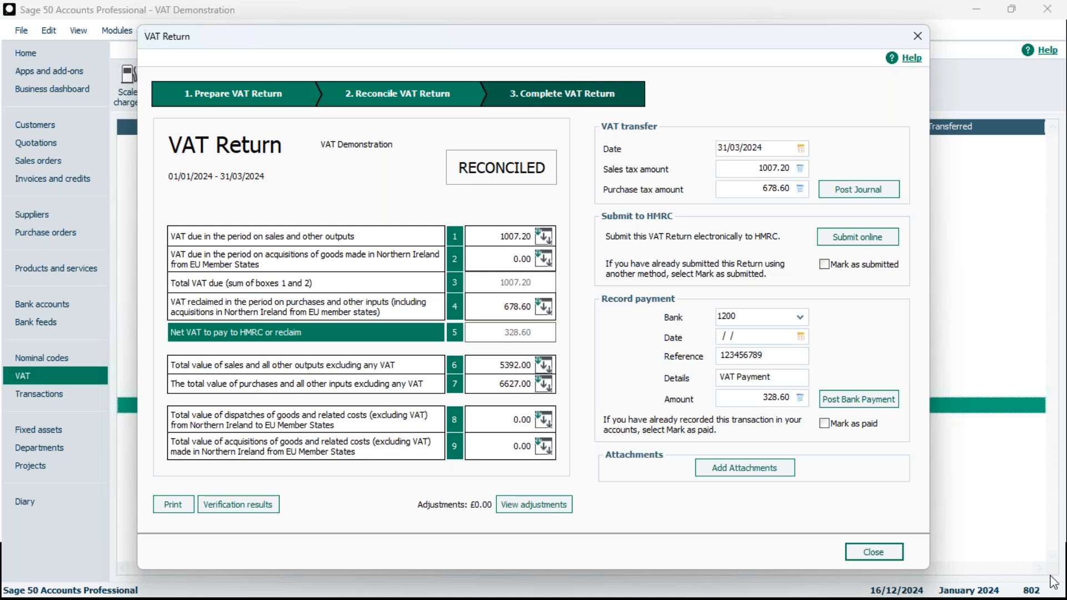
pyautogui.click(881, 554)
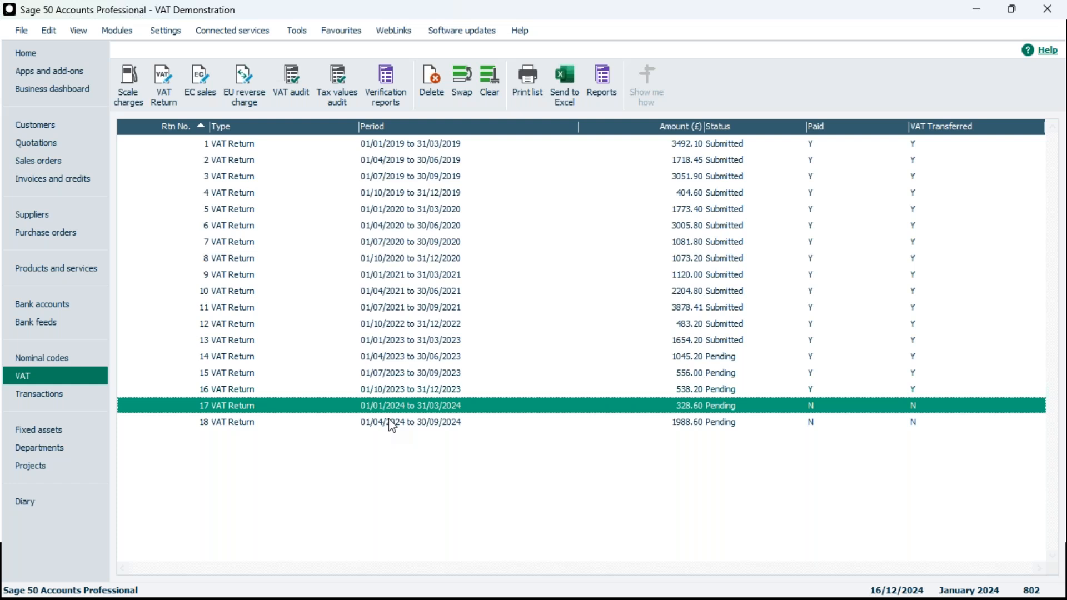
# Clear the return selection in the VAT list and start a new VAT Return
pyautogui.click(165, 88)
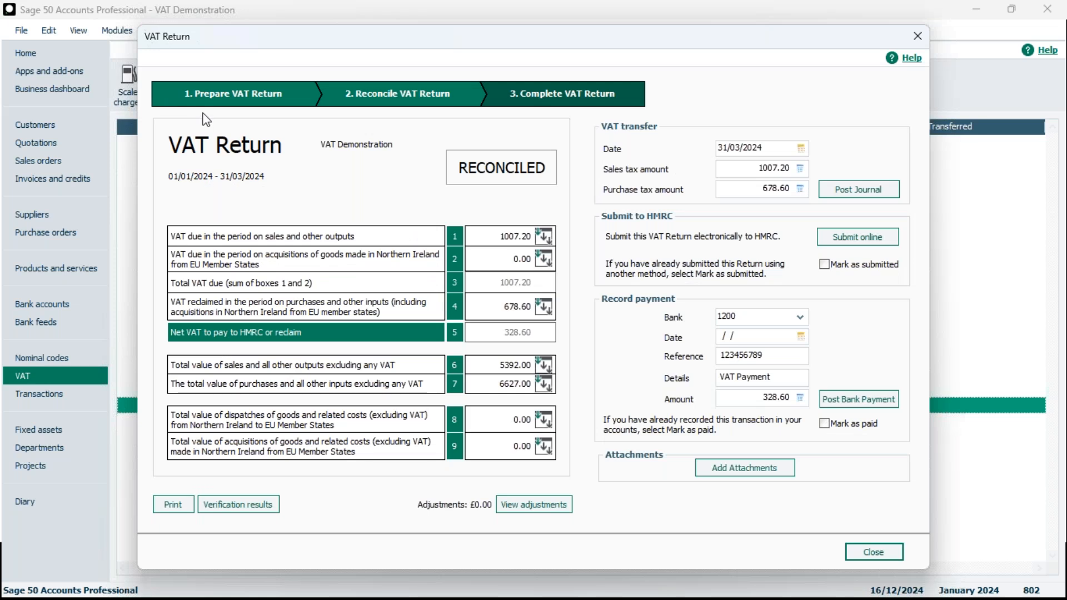
pyautogui.click(923, 35)
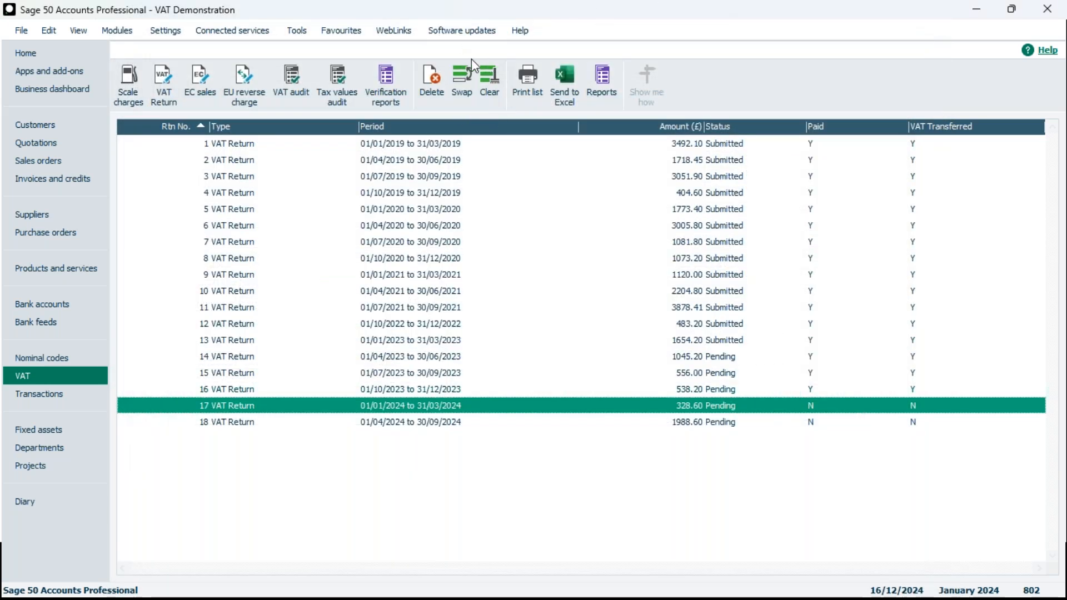
pyautogui.click(490, 99)
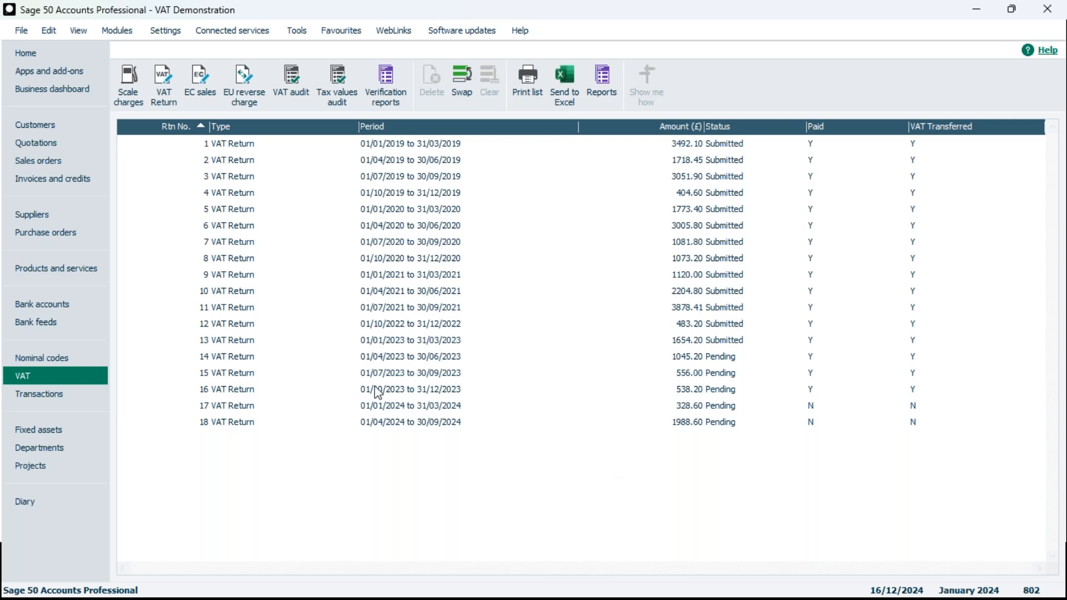
pyautogui.click(157, 97)
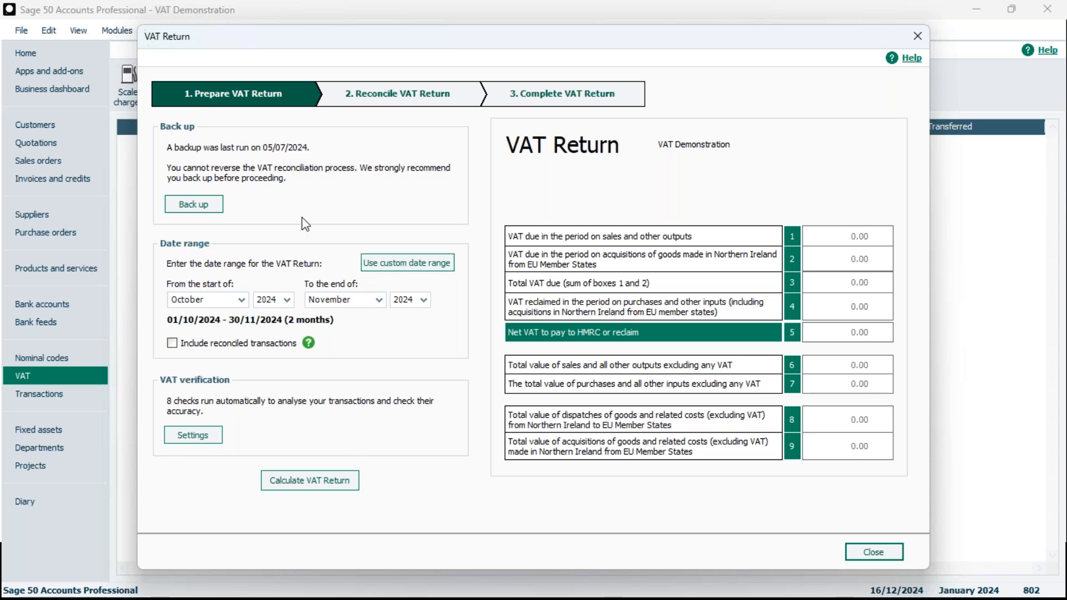
# Back up the company data files, checking the data before the backup runs
pyautogui.click(195, 214)
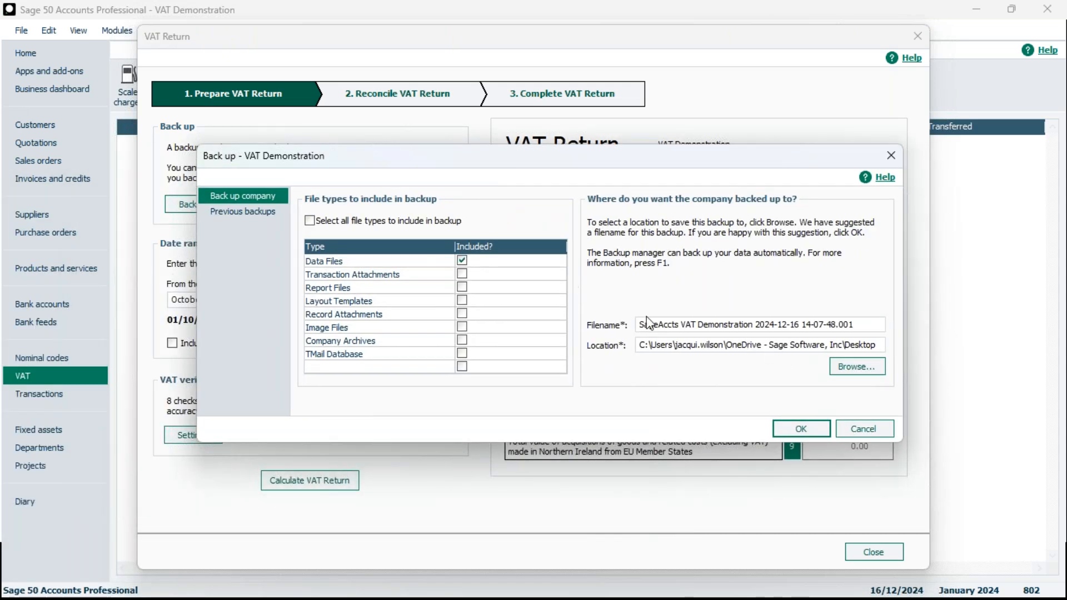
pyautogui.click(801, 428)
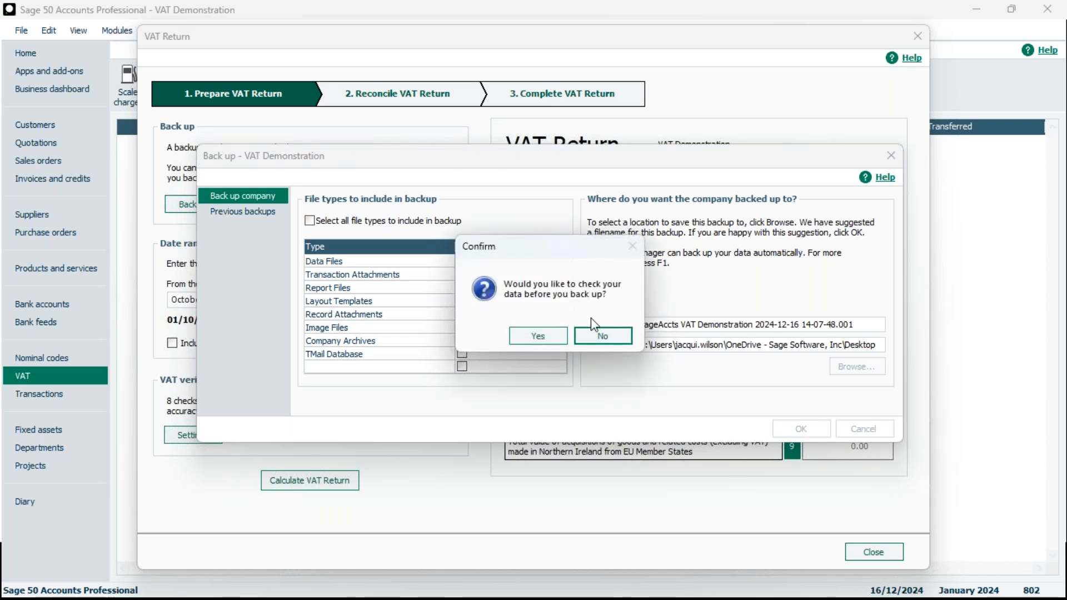
pyautogui.click(548, 340)
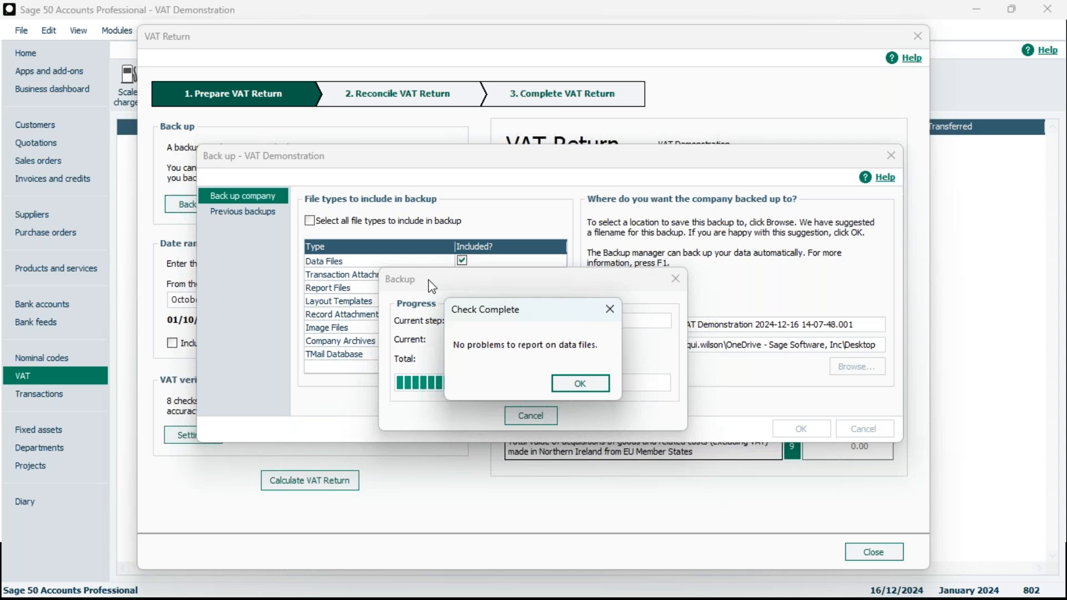
pyautogui.click(574, 390)
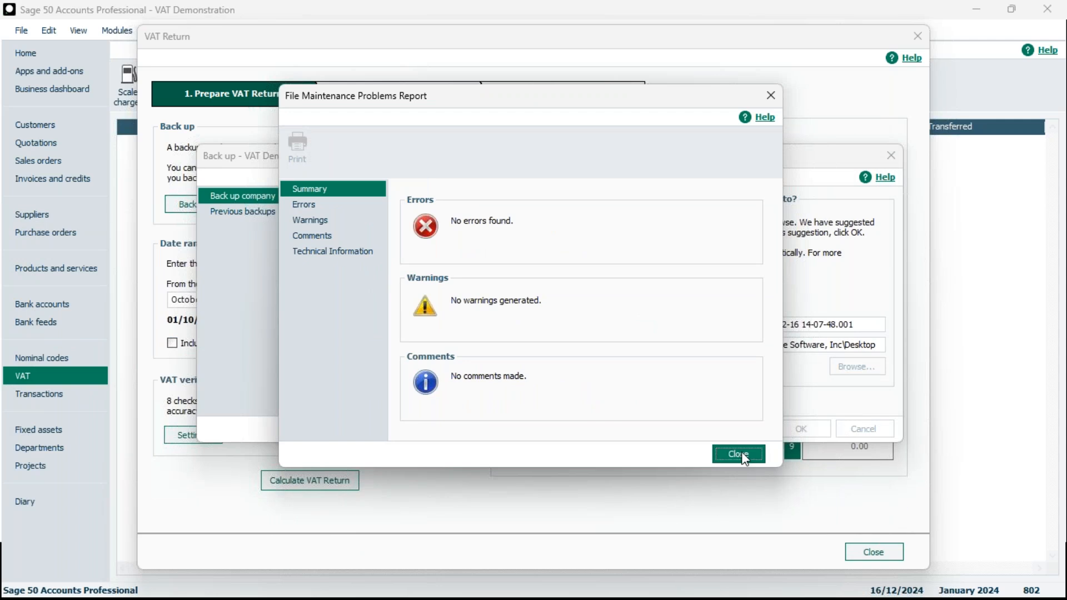
pyautogui.click(743, 455)
pyautogui.click(605, 396)
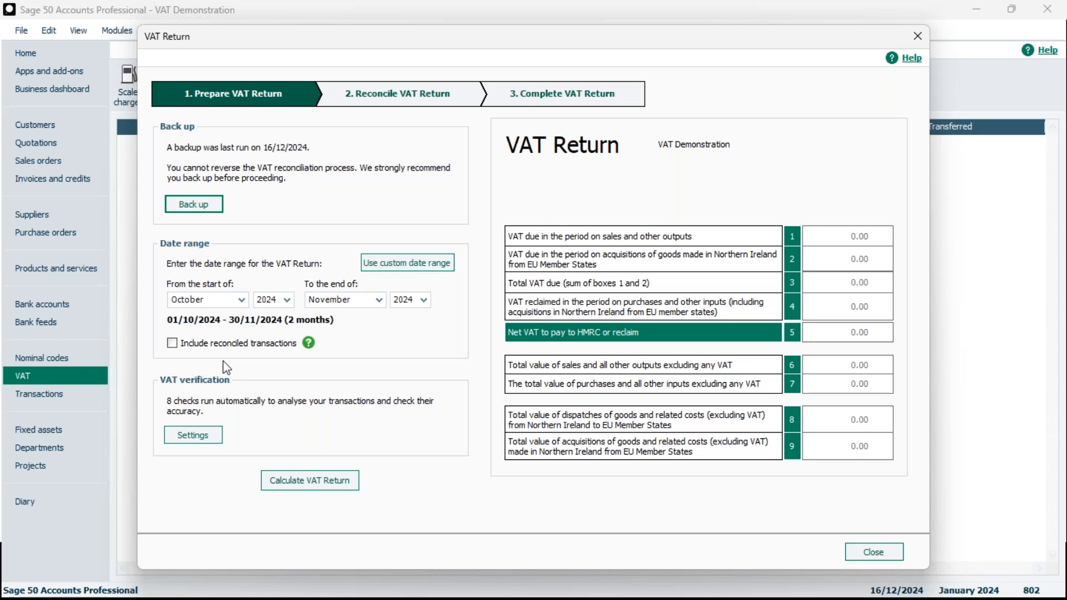
# Set the return's date range from the start of October 2024 to the end of December 2024
pyautogui.click(233, 300)
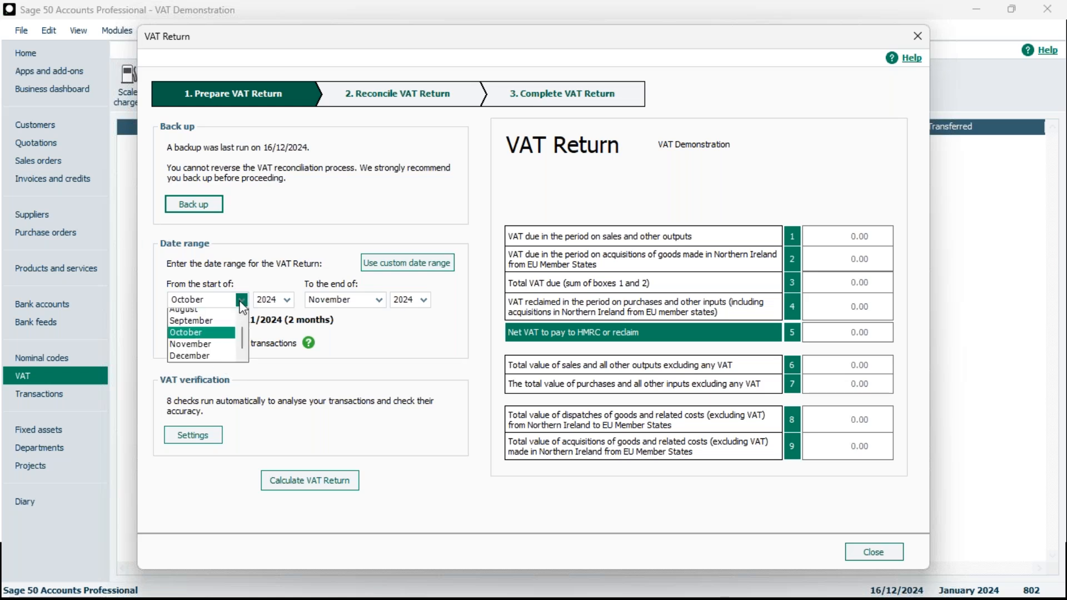
pyautogui.moveTo(240, 346); pyautogui.dragTo(240, 313)
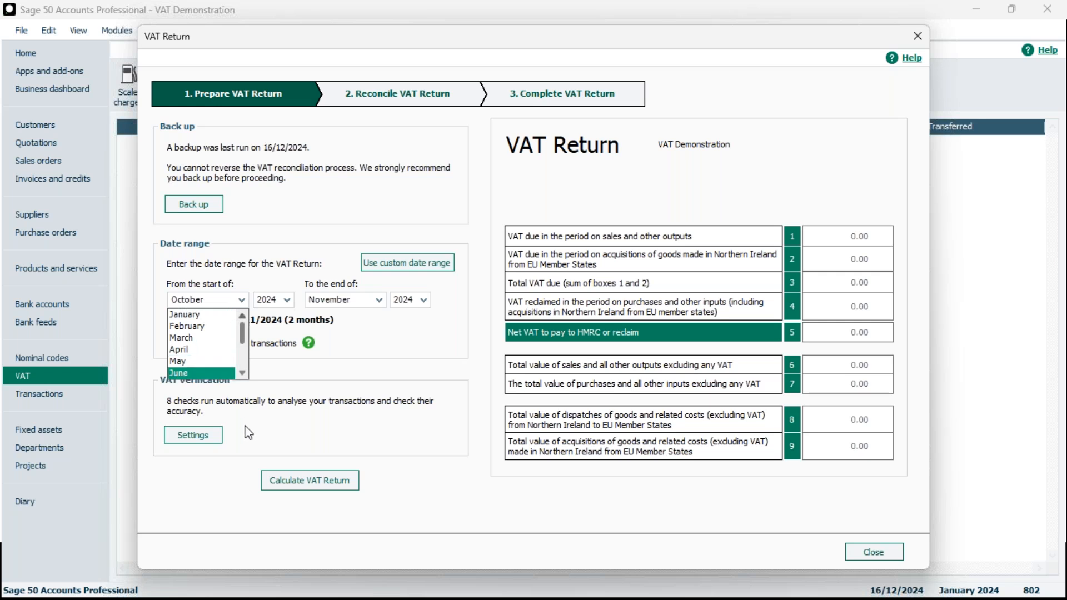
pyautogui.click(382, 351)
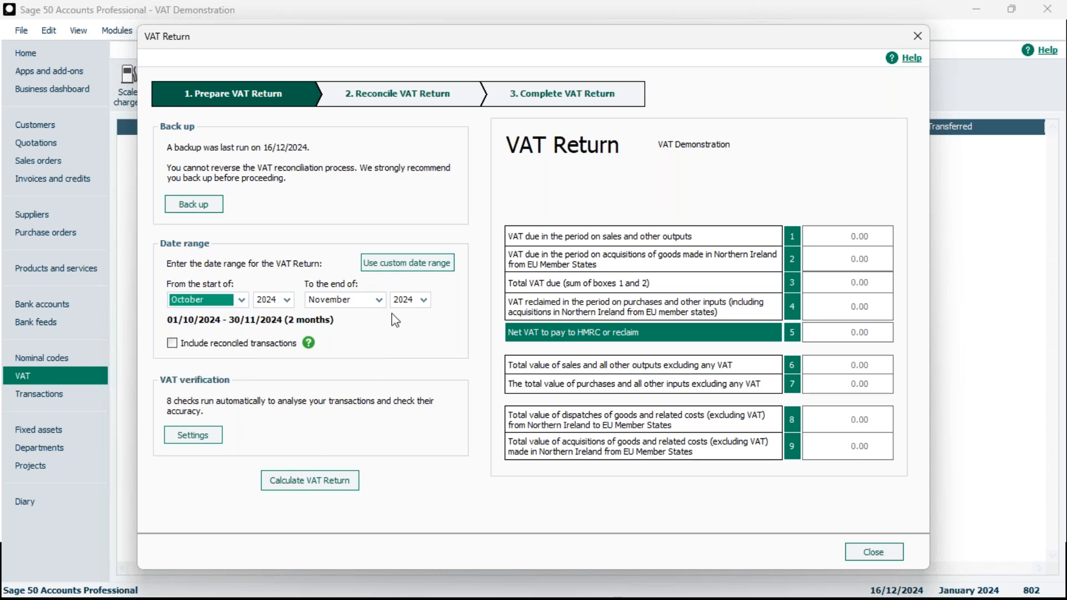
pyautogui.click(380, 301)
pyautogui.click(363, 371)
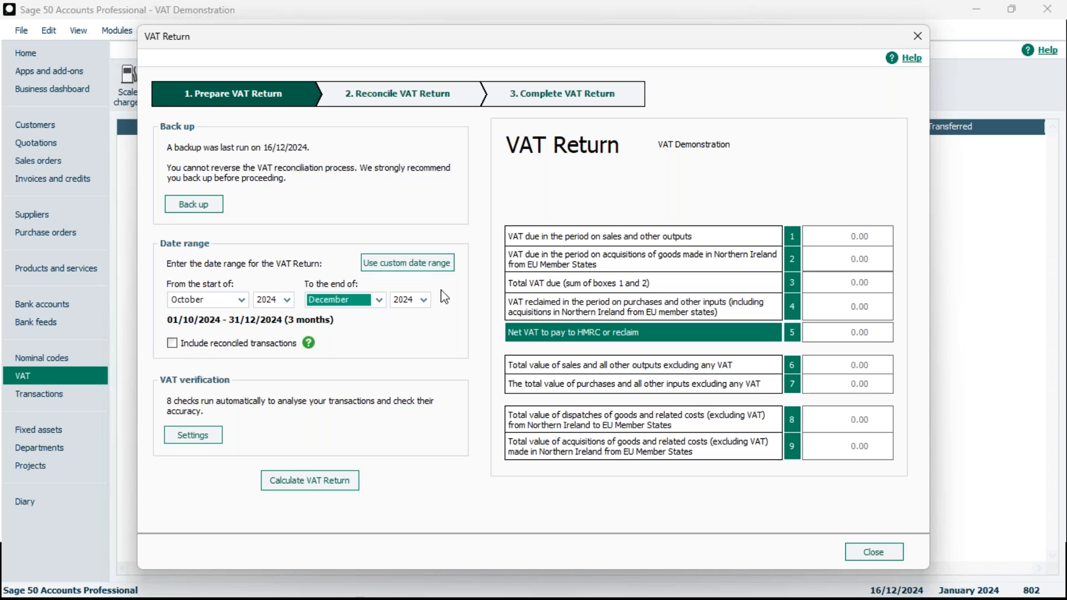
pyautogui.click(433, 271)
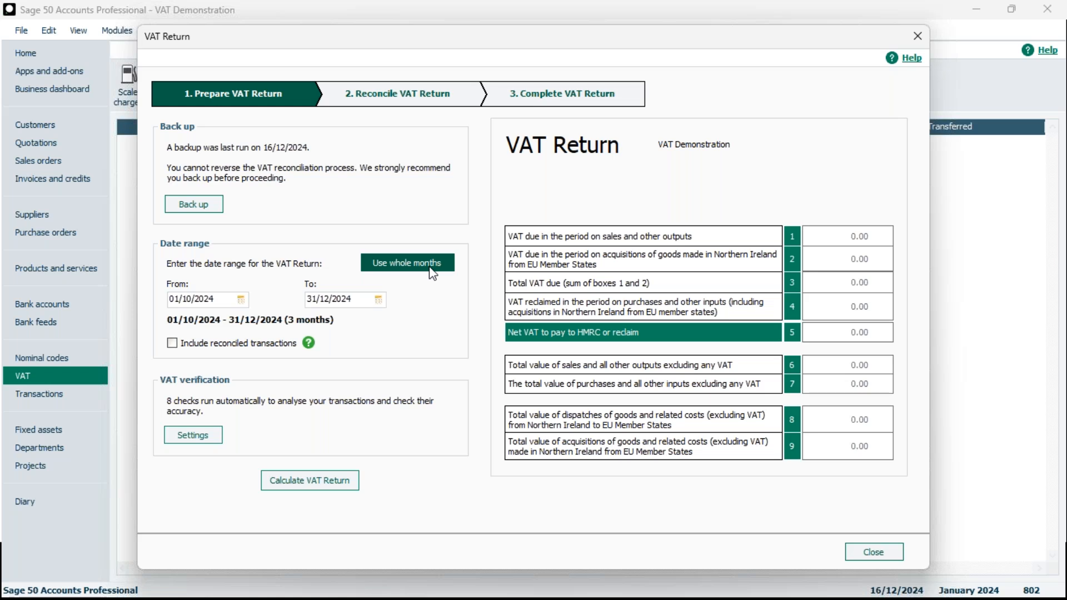
pyautogui.click(432, 267)
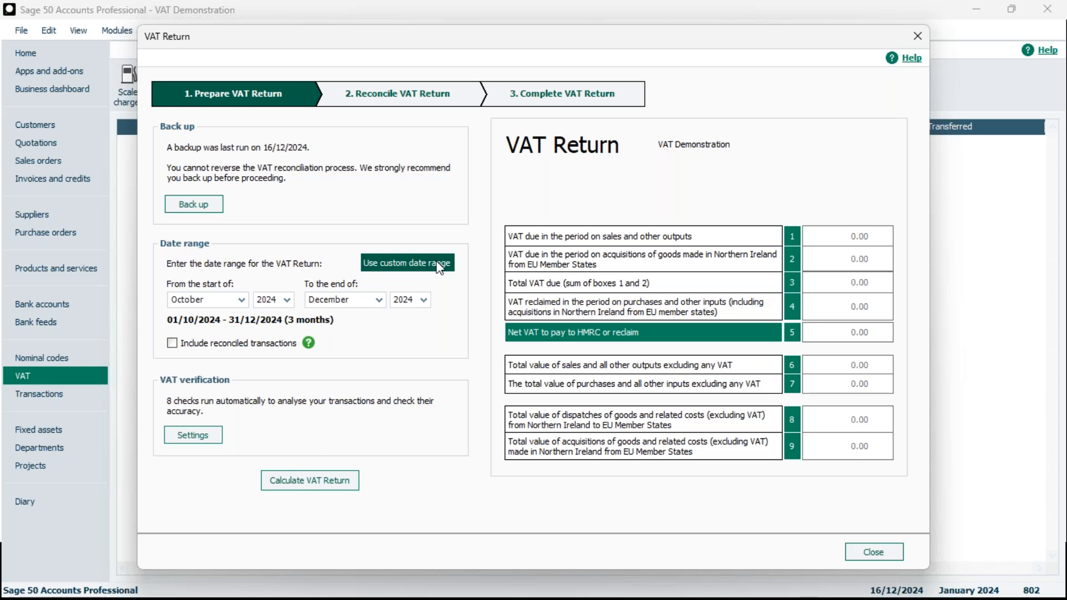
pyautogui.click(438, 269)
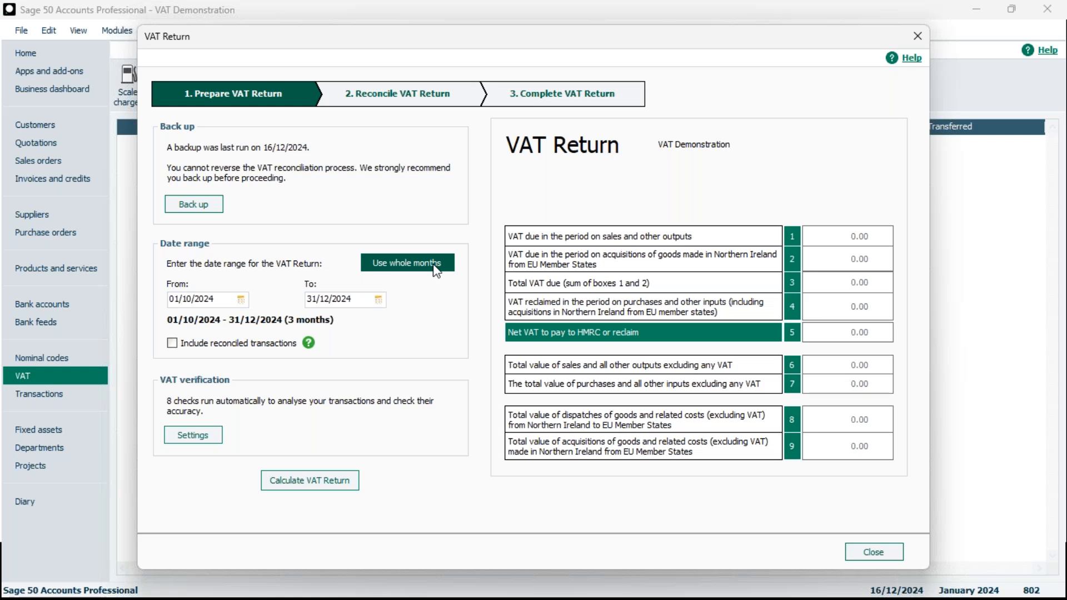
pyautogui.click(424, 266)
pyautogui.click(423, 268)
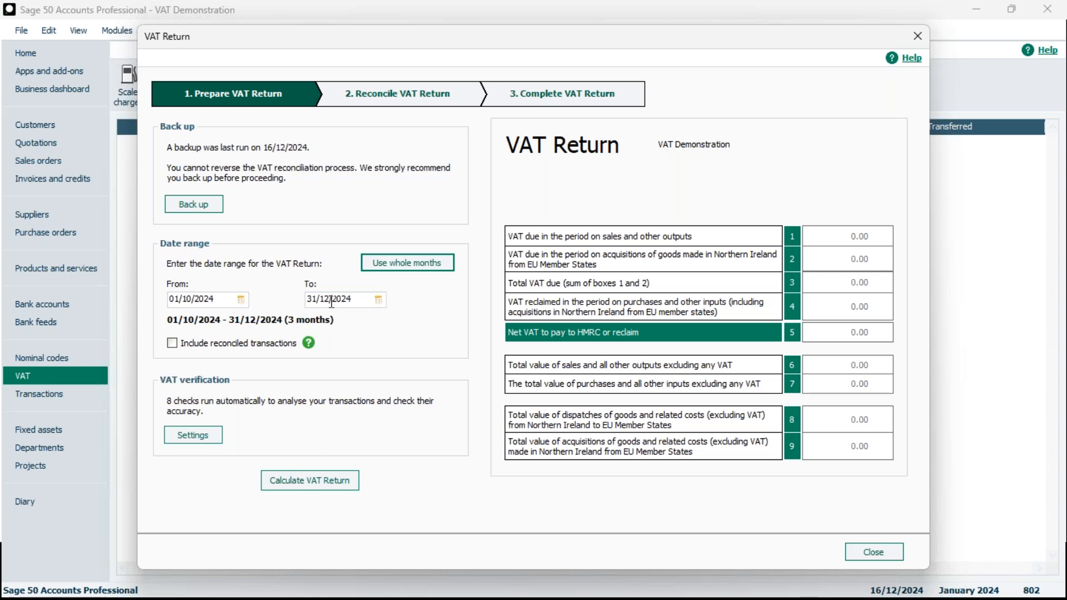
pyautogui.click(416, 266)
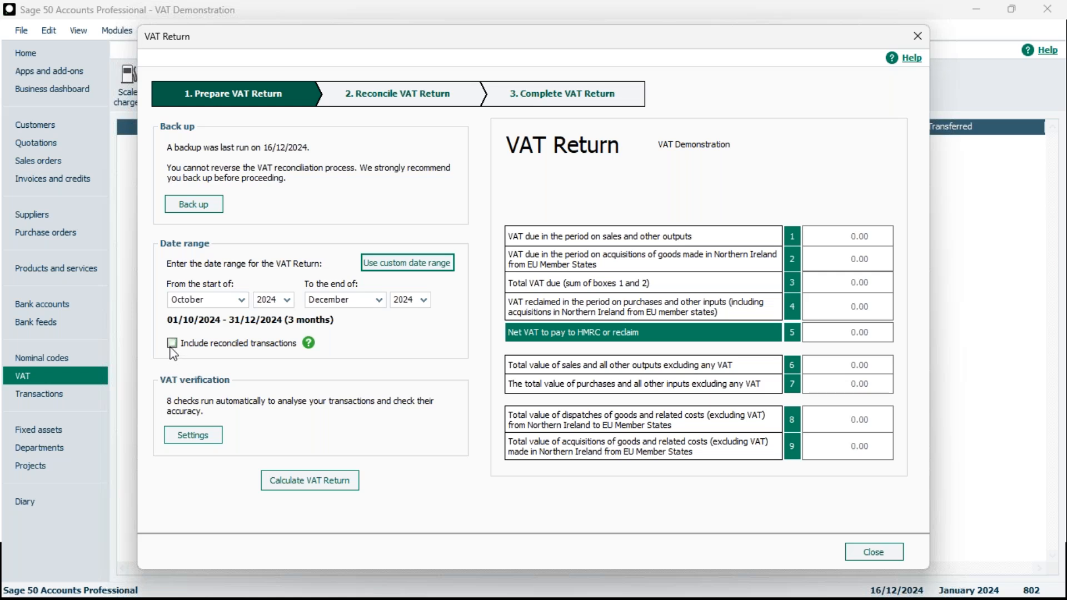
# Tick and then untick the option to include reconciled transactions
pyautogui.click(172, 343)
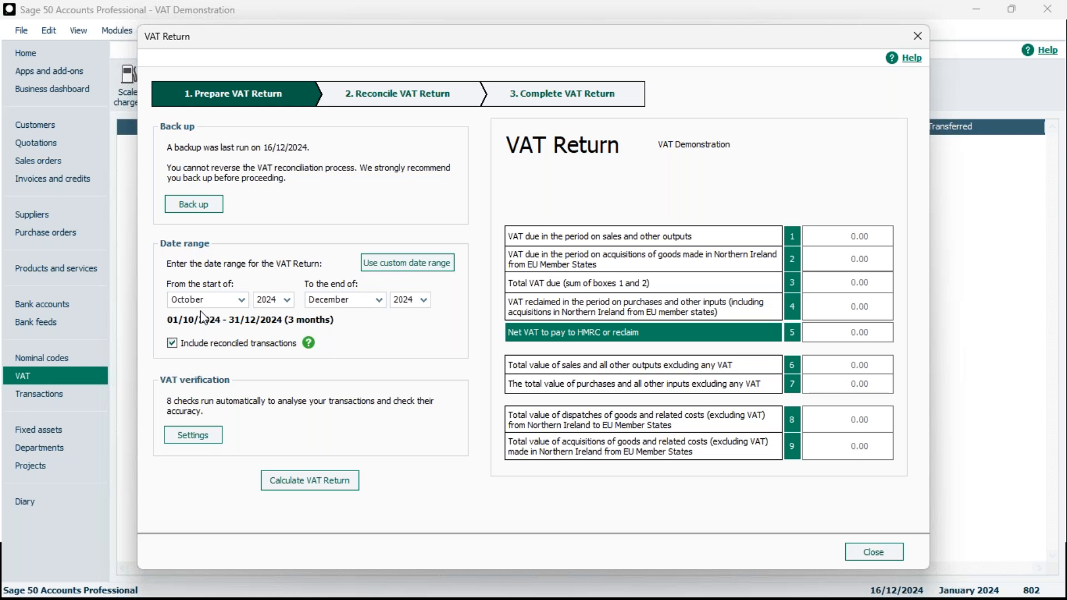
pyautogui.click(173, 343)
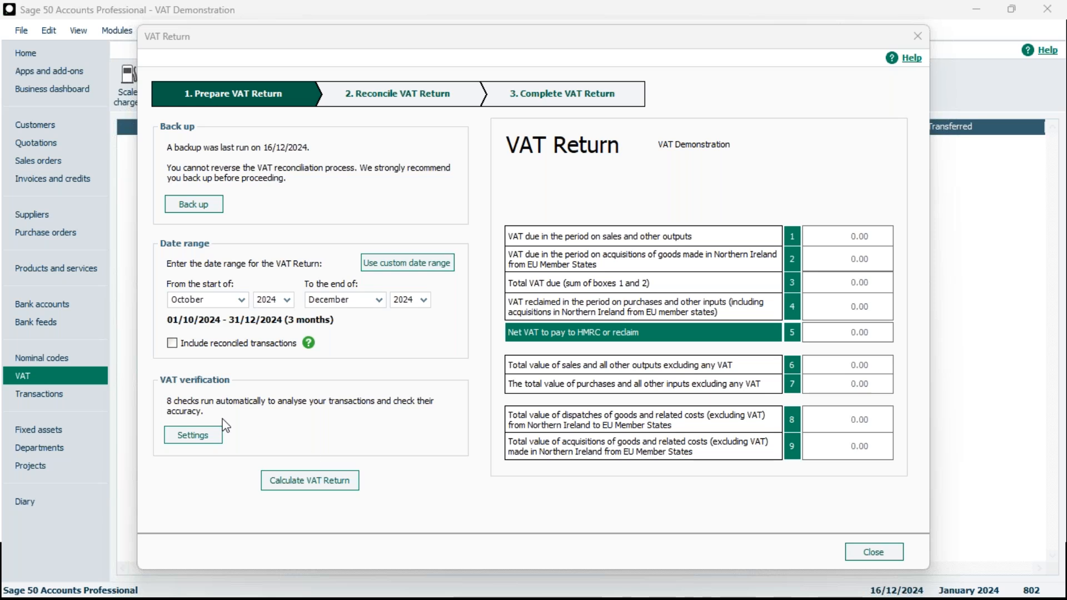
# Open the VAT verification settings, try clearing and selecting the checks, then cancel the dialog
pyautogui.click(169, 439)
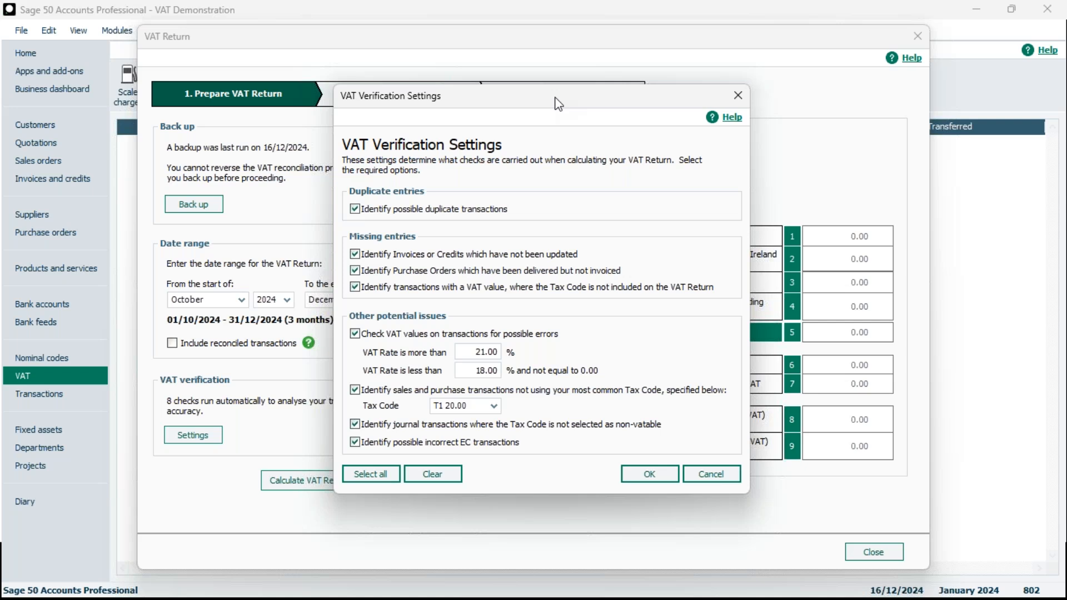
pyautogui.click(355, 209)
pyautogui.click(374, 481)
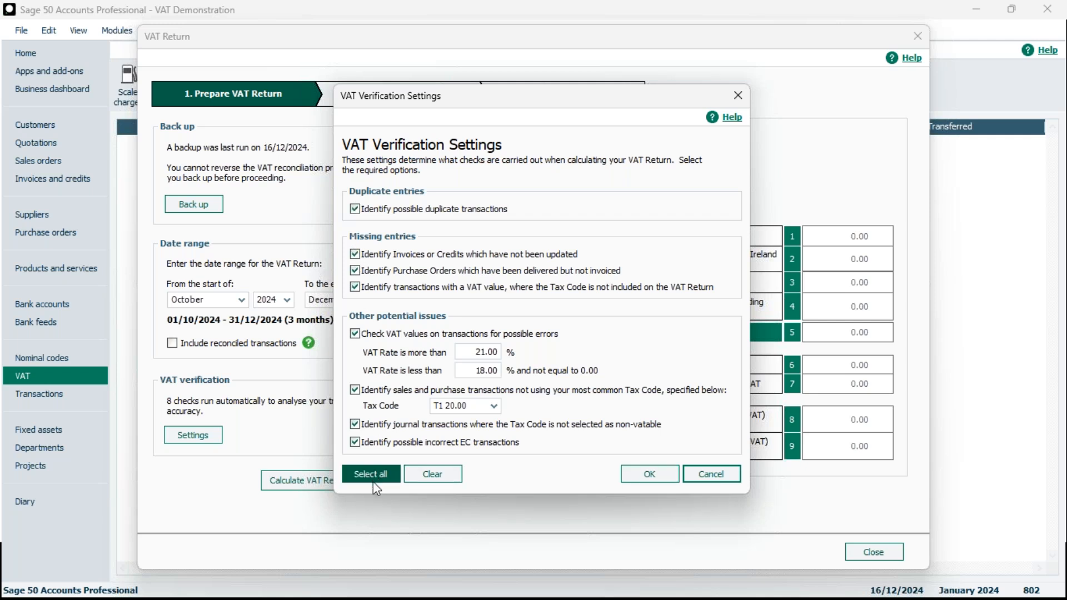
pyautogui.click(430, 474)
pyautogui.click(392, 481)
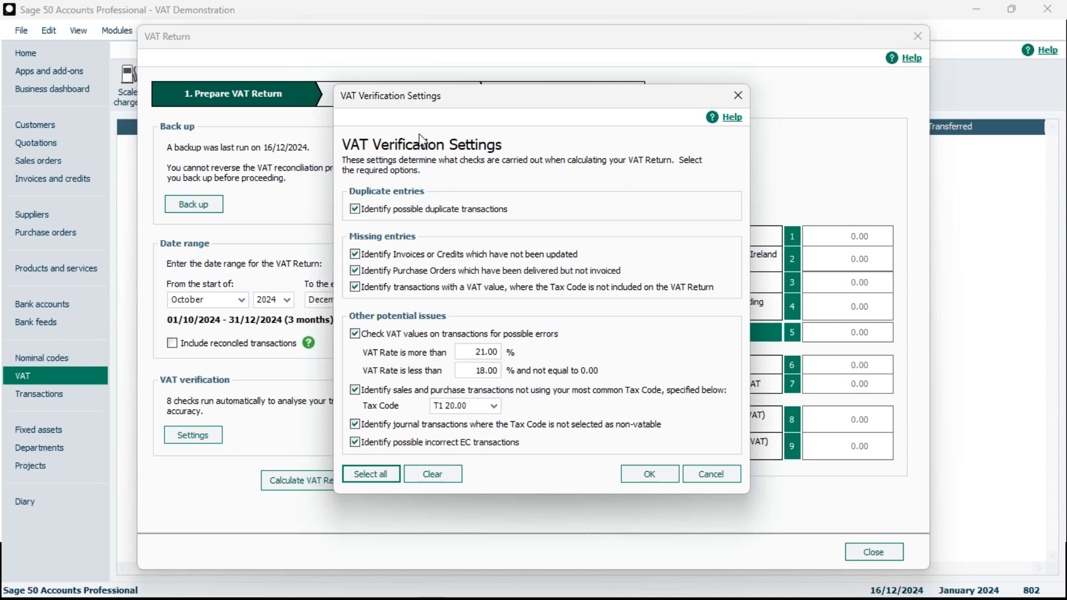
pyautogui.click(355, 209)
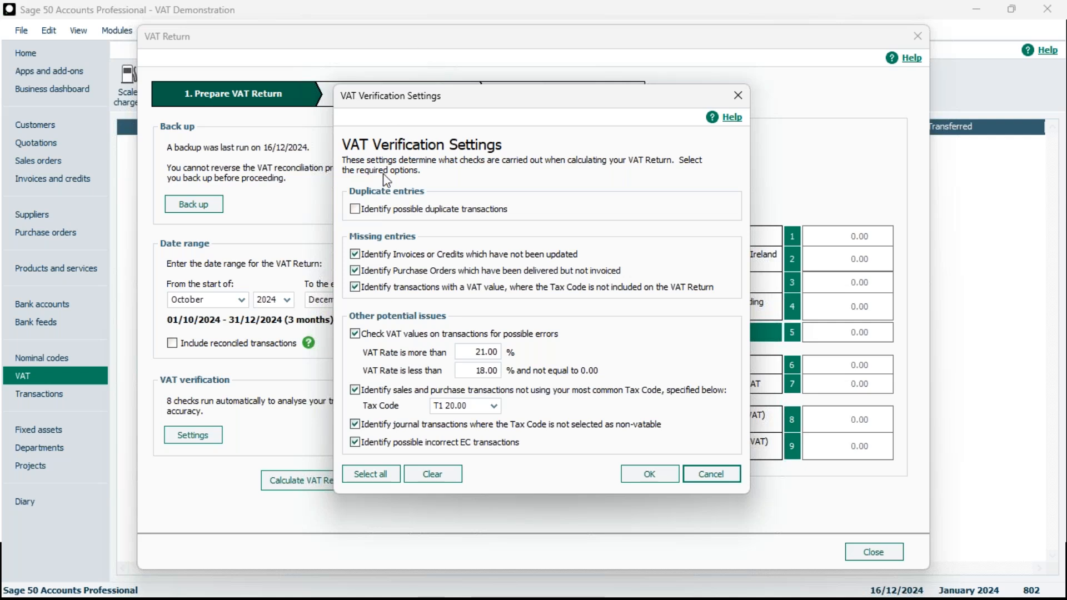
pyautogui.click(355, 208)
pyautogui.click(732, 479)
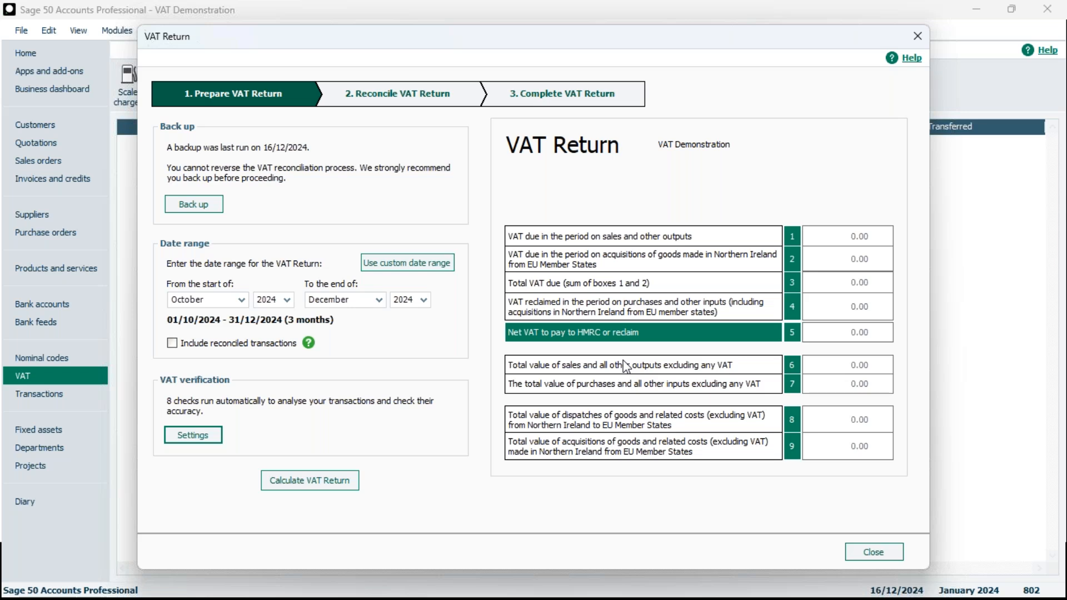
# Calculate the VAT return and include the two earlier unreconciled transactions
pyautogui.click(326, 481)
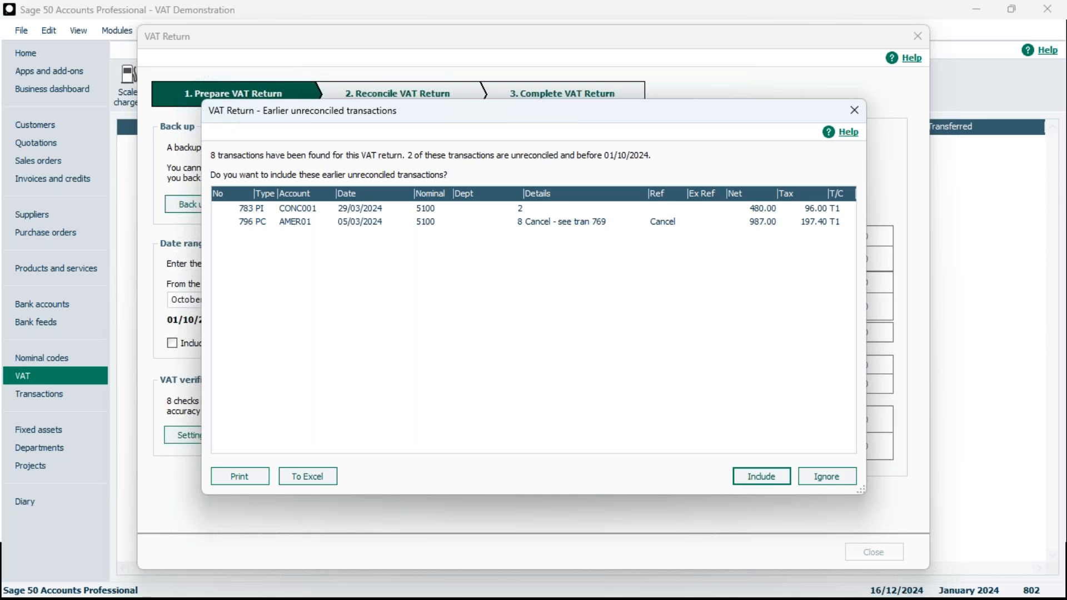
pyautogui.click(382, 209)
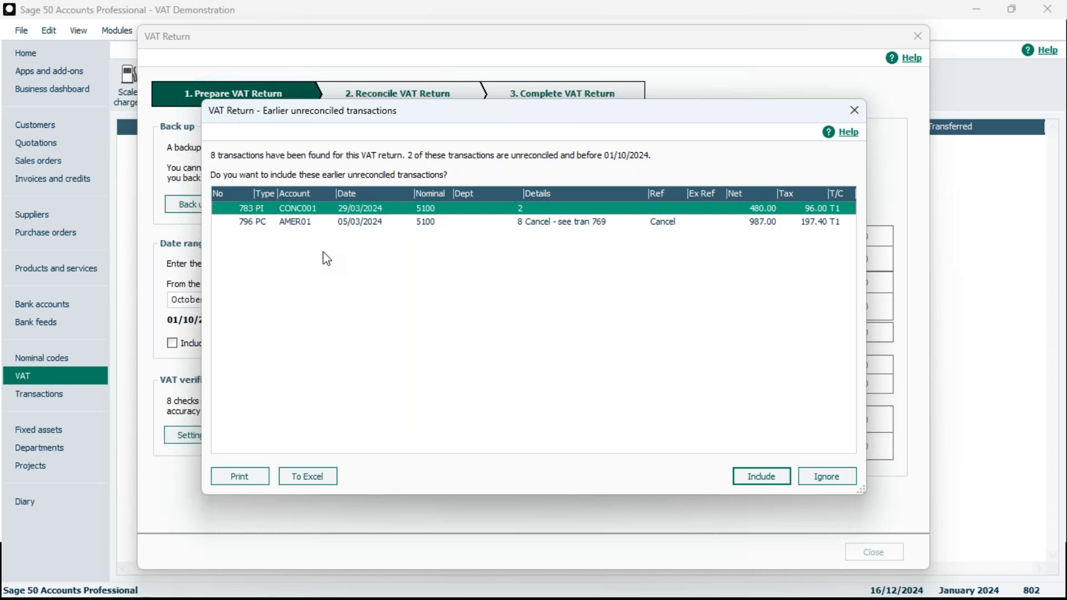
pyautogui.click(315, 224)
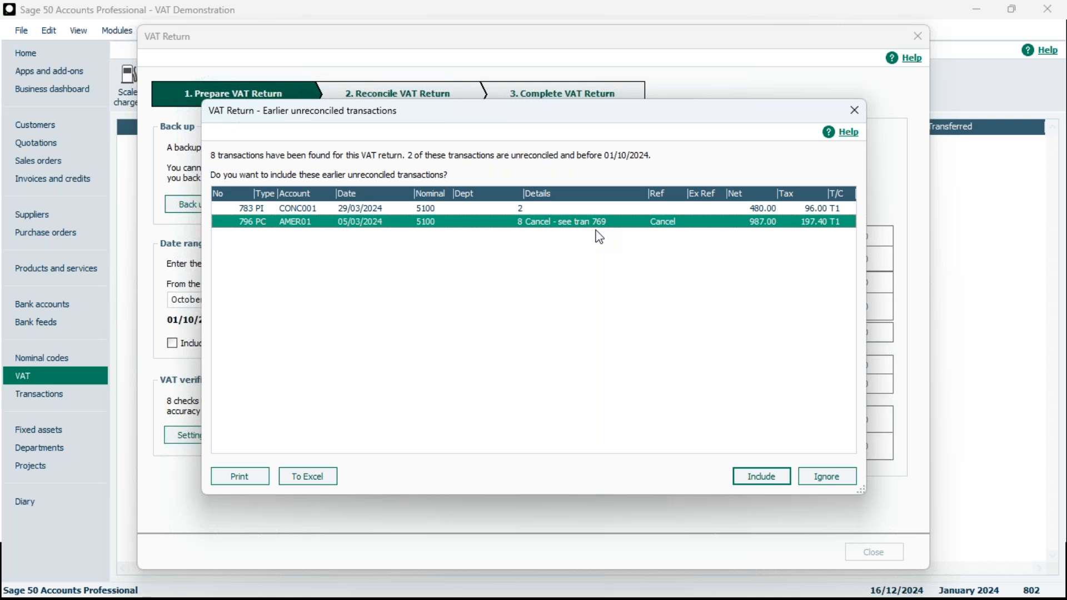
pyautogui.click(762, 478)
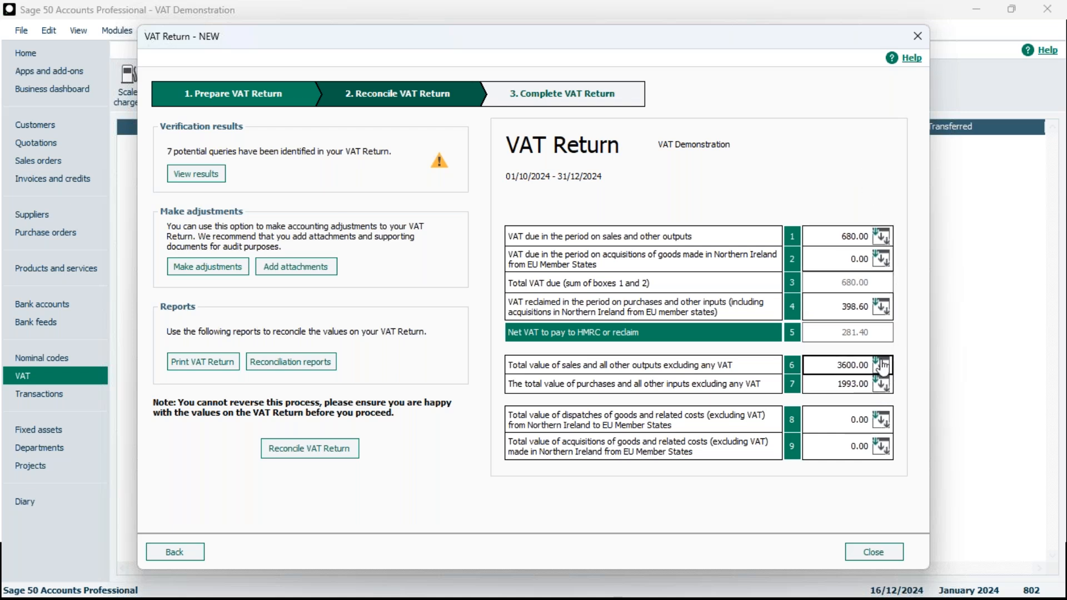
# Drill into Box 1's T1 sales invoices to view the transactions that make up the VAT
pyautogui.click(883, 240)
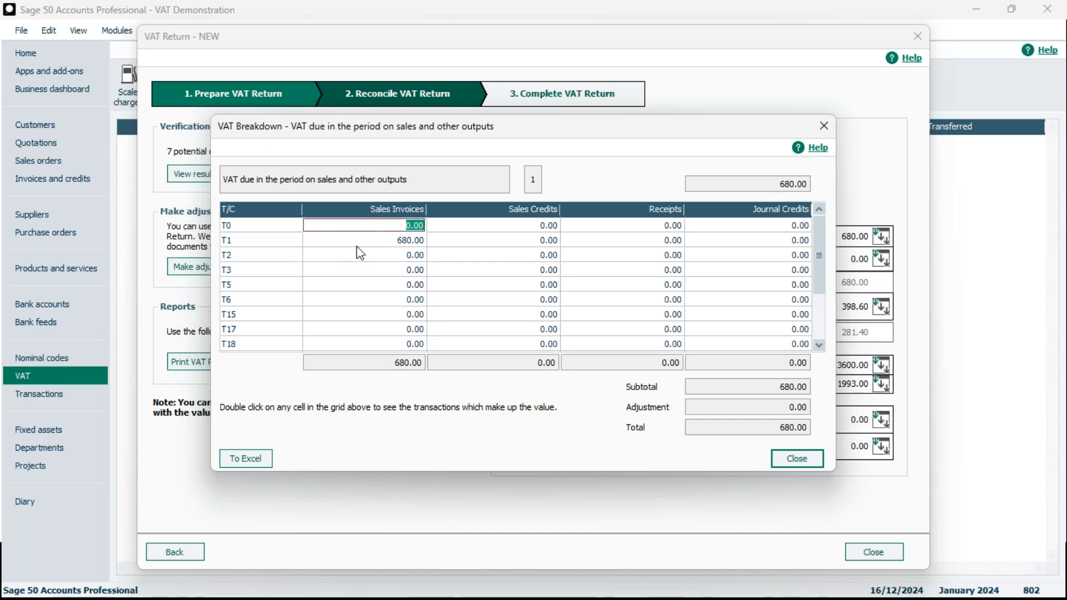
pyautogui.click(409, 243)
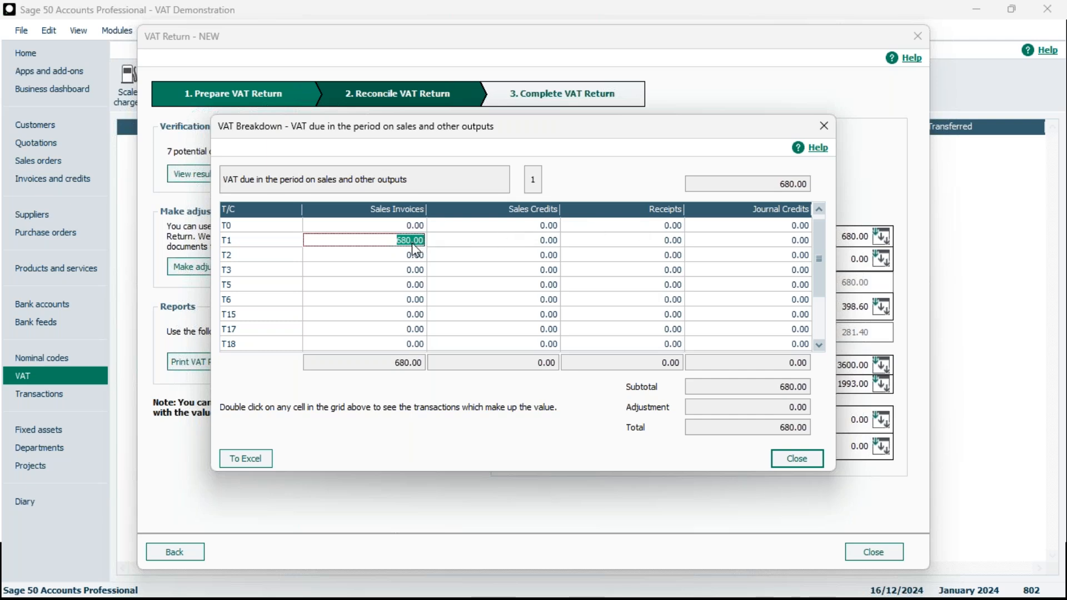
pyautogui.doubleClick(412, 243)
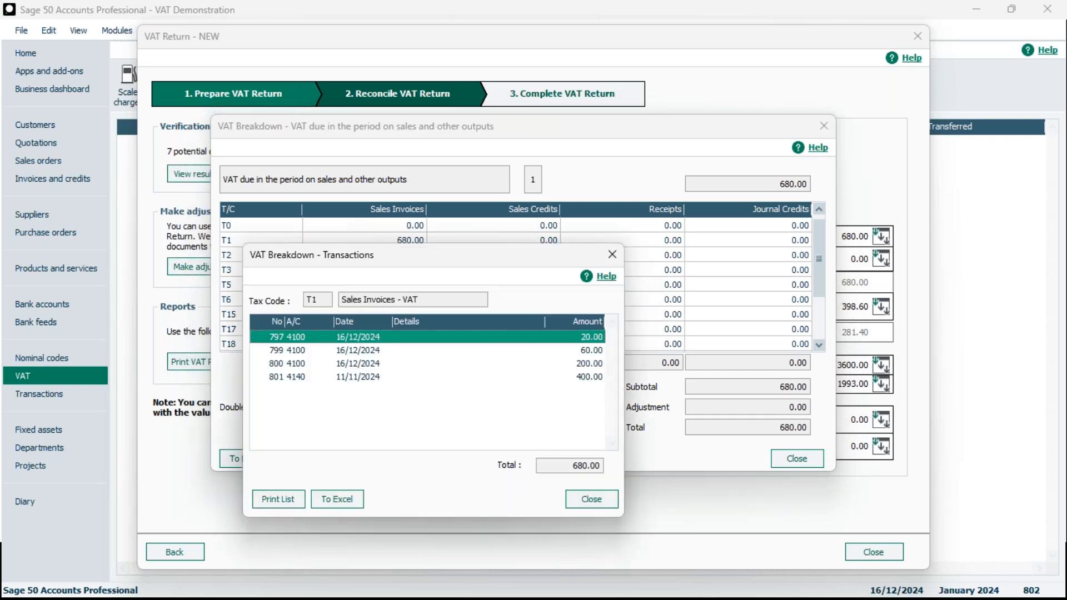
pyautogui.moveTo(437, 260); pyautogui.dragTo(455, 143)
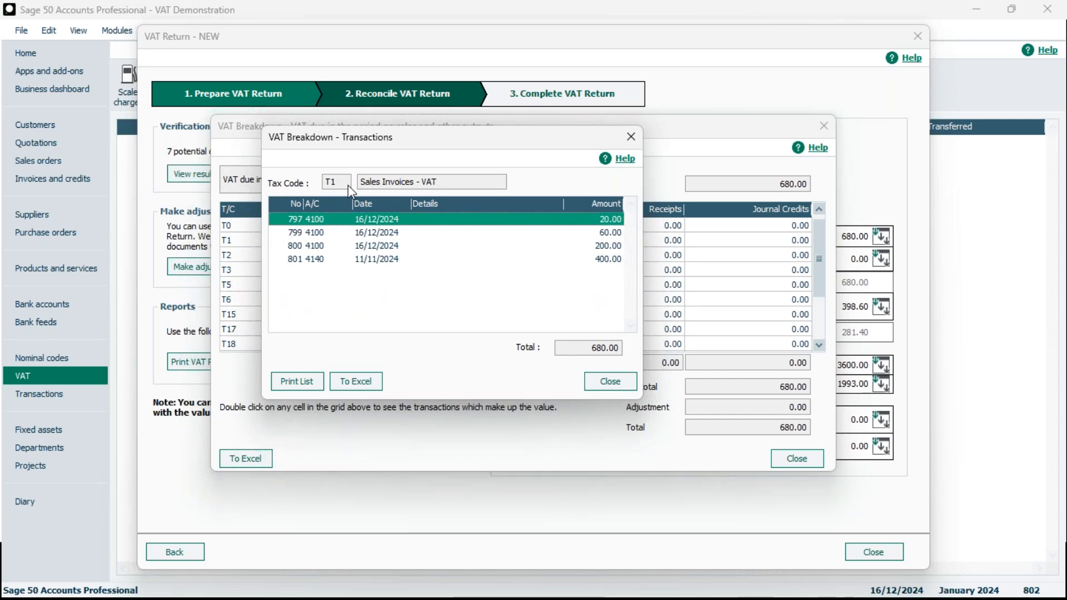
# Close the Box 1 breakdown windows and review the invoices or credits which have not been updated in the verification results
pyautogui.click(610, 382)
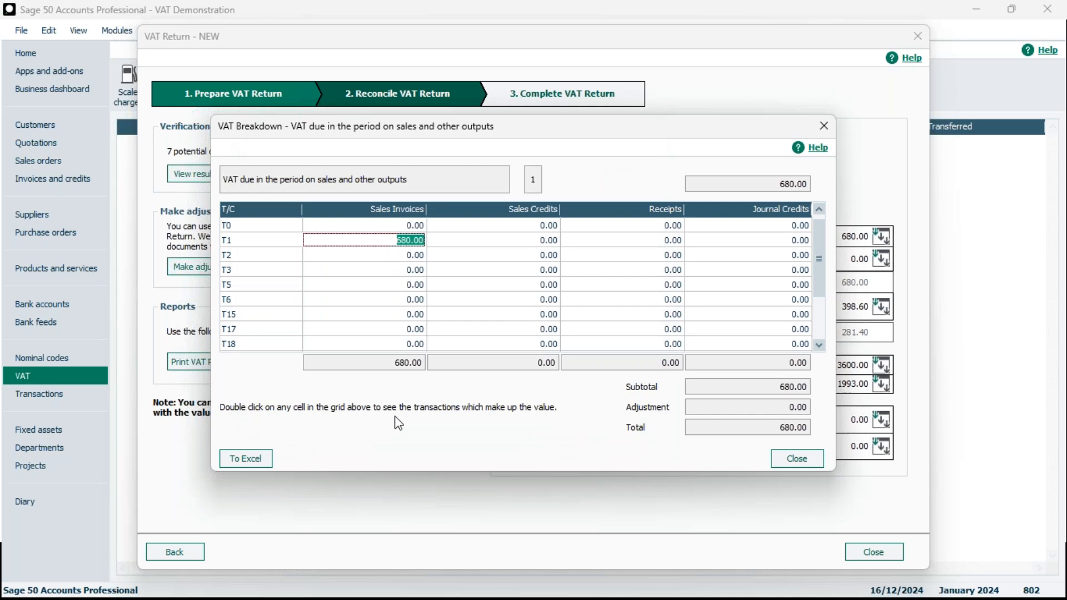
pyautogui.click(802, 457)
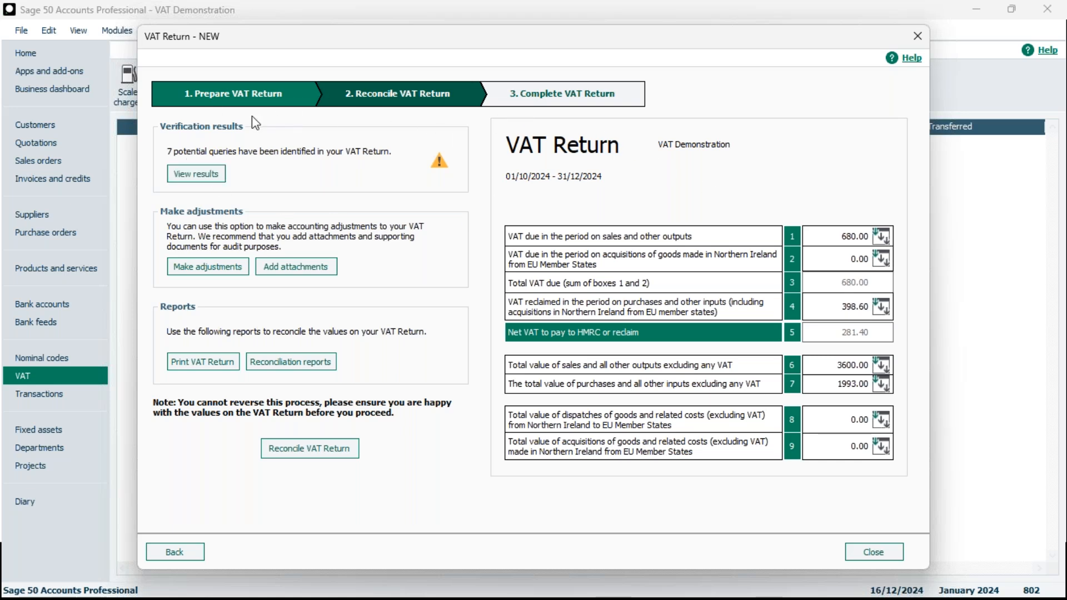
pyautogui.click(208, 174)
pyautogui.moveTo(608, 127); pyautogui.dragTo(606, 52)
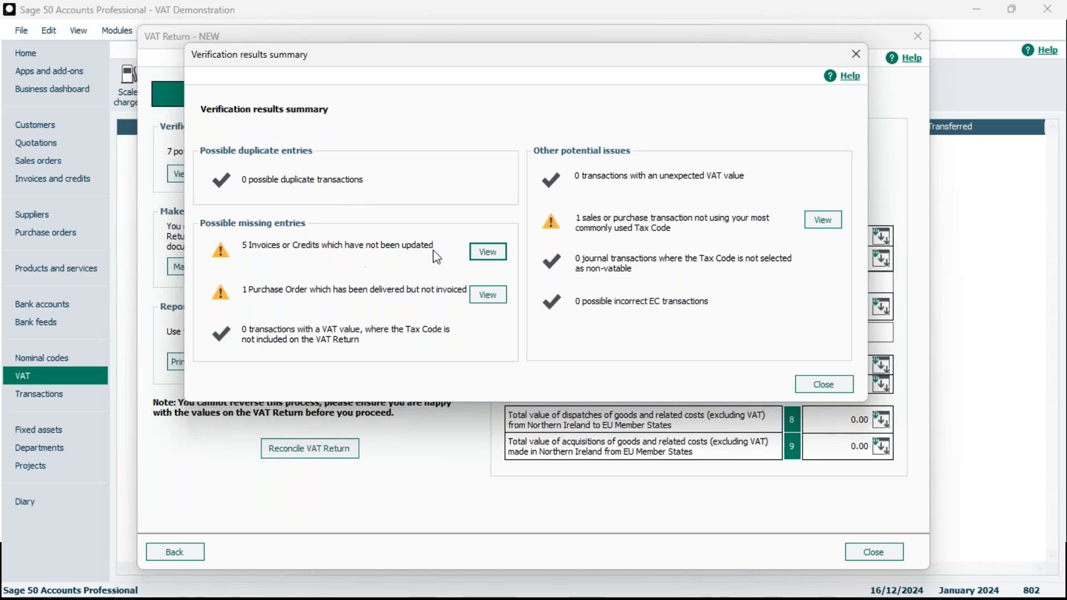
pyautogui.click(489, 252)
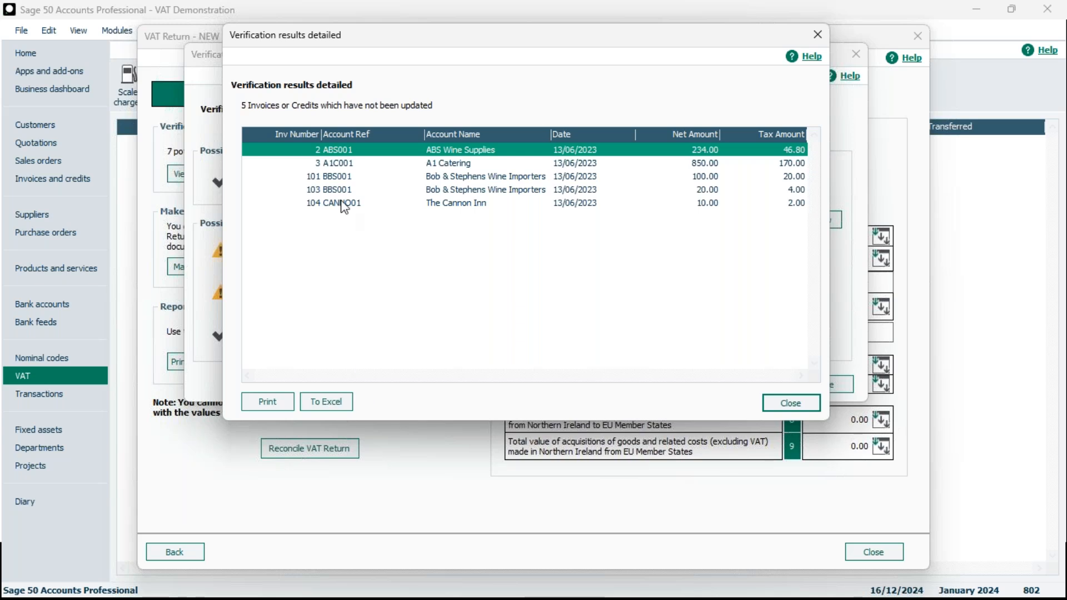
pyautogui.click(322, 408)
pyautogui.click(793, 404)
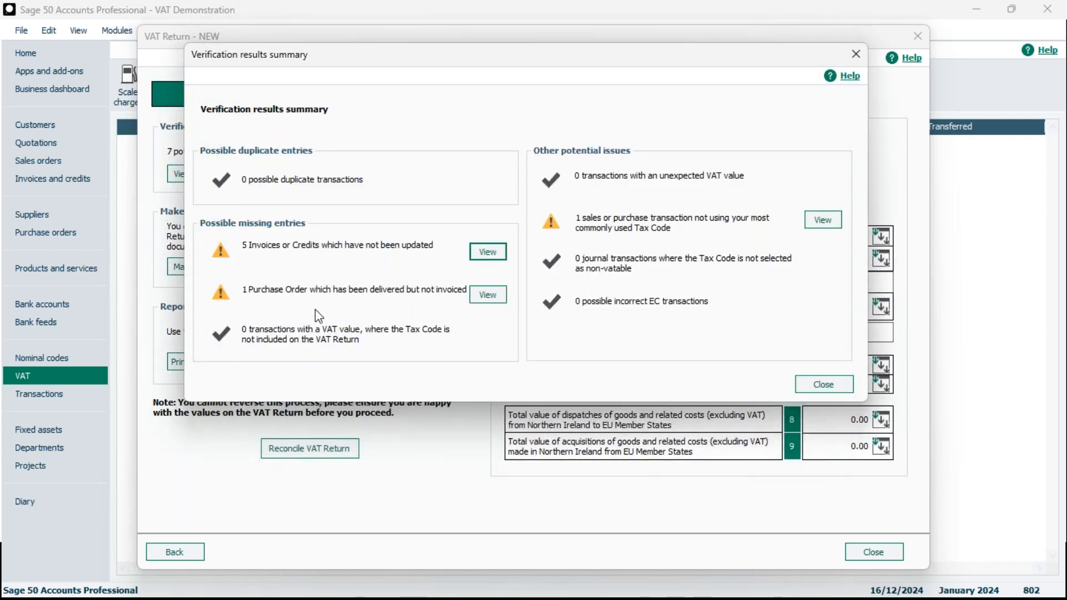
# Review the undelivered-but-not-invoiced purchase order and the transaction not using the usual tax code, then close the verification summary
pyautogui.click(488, 296)
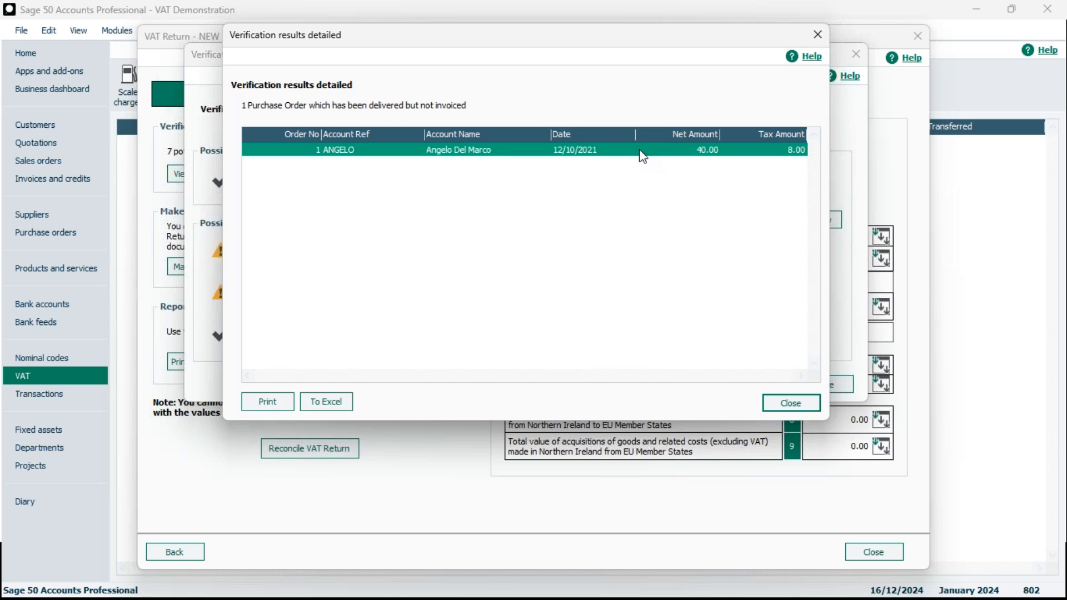
pyautogui.click(799, 410)
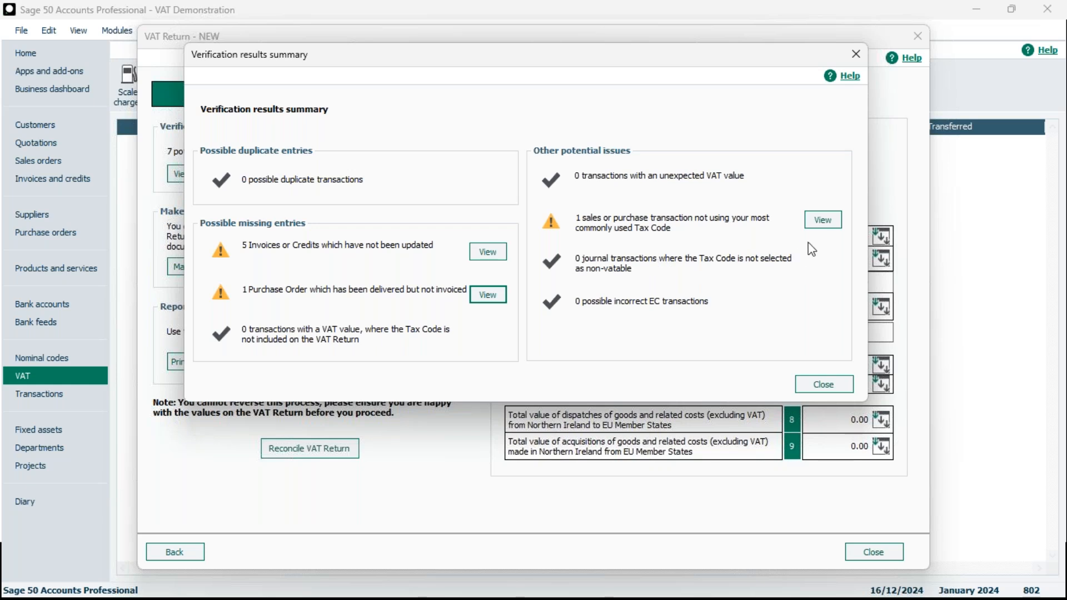
pyautogui.click(821, 218)
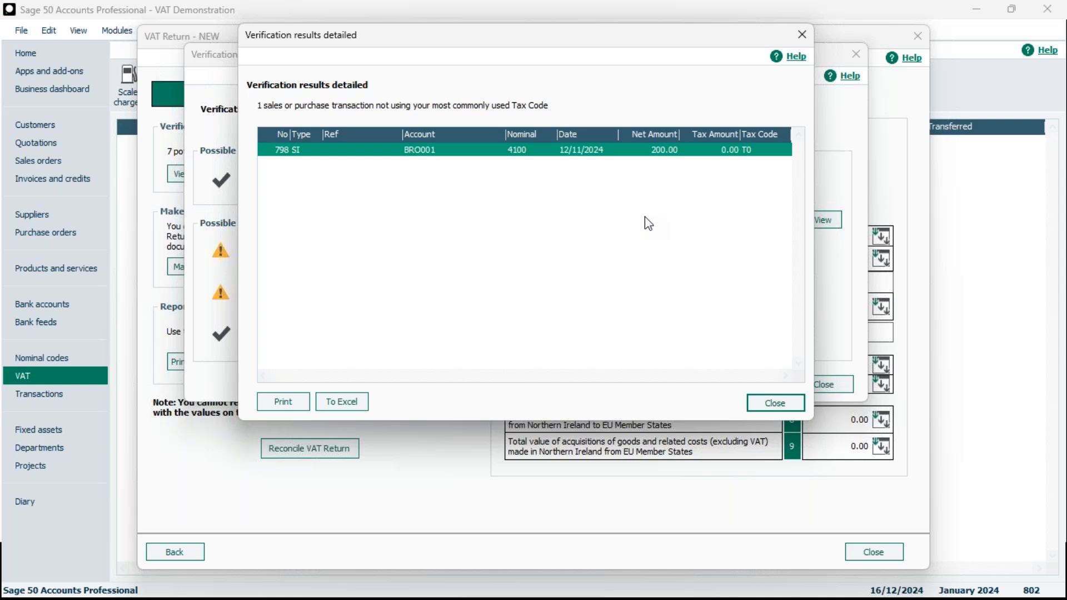
pyautogui.click(775, 402)
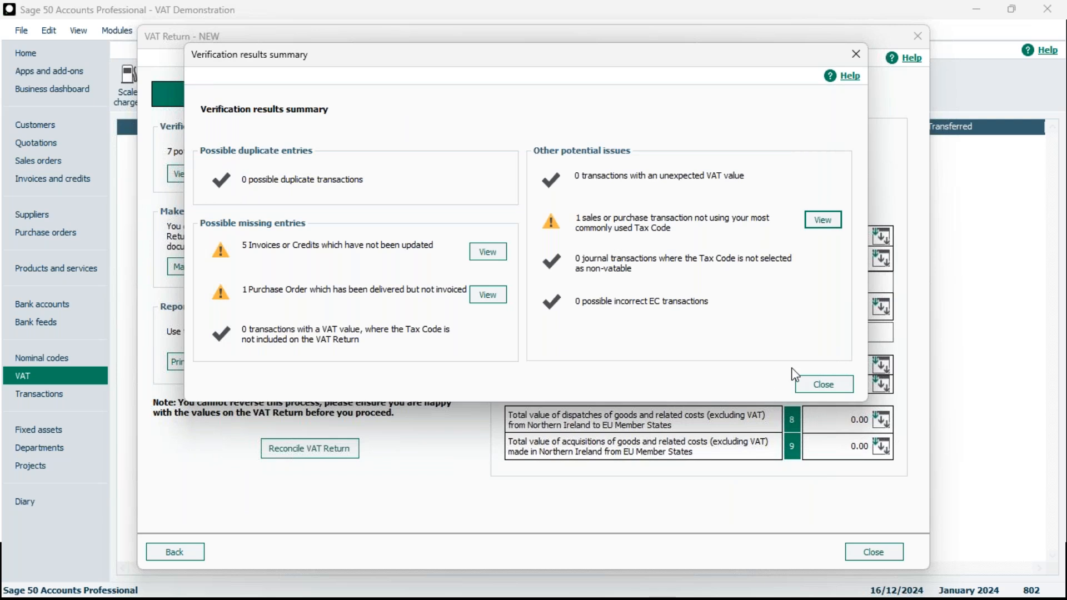
pyautogui.click(833, 389)
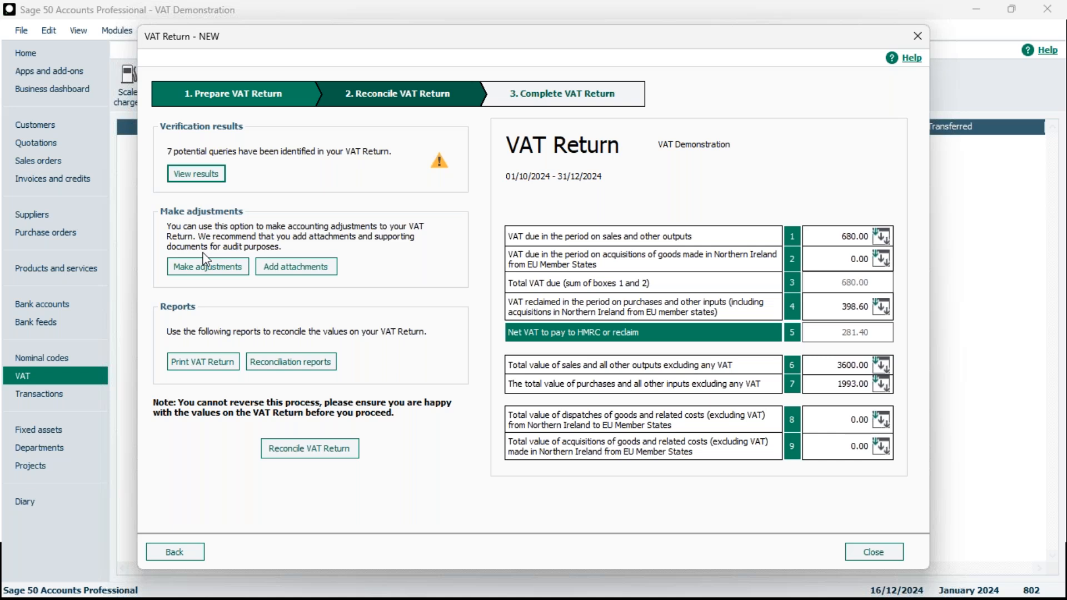
# Open manual adjustments for Box 1 and enter the reason HMRC ADVICE REF1234
pyautogui.click(225, 267)
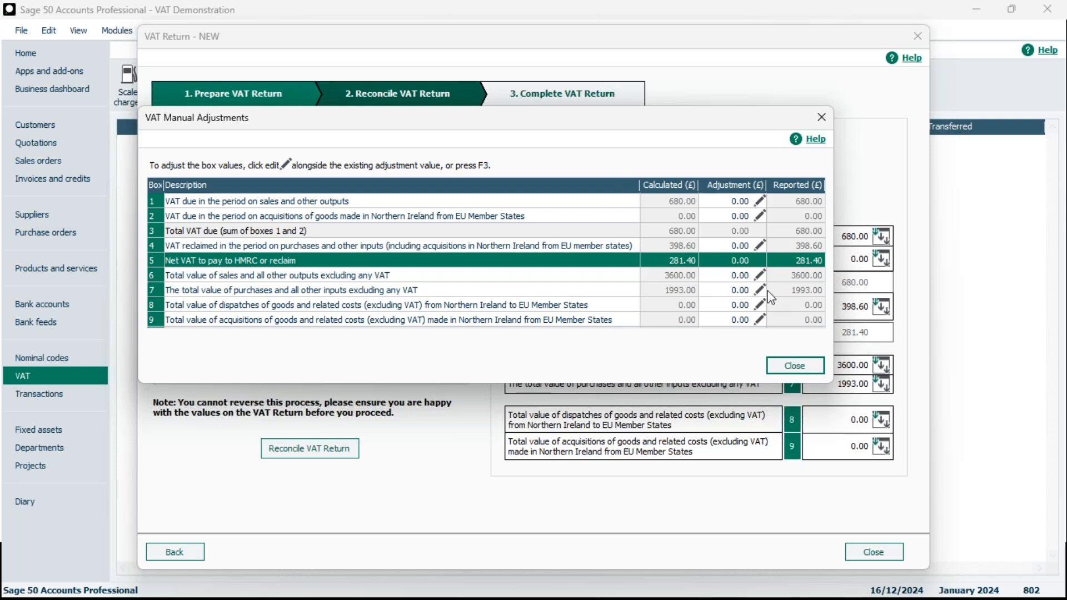
pyautogui.click(760, 202)
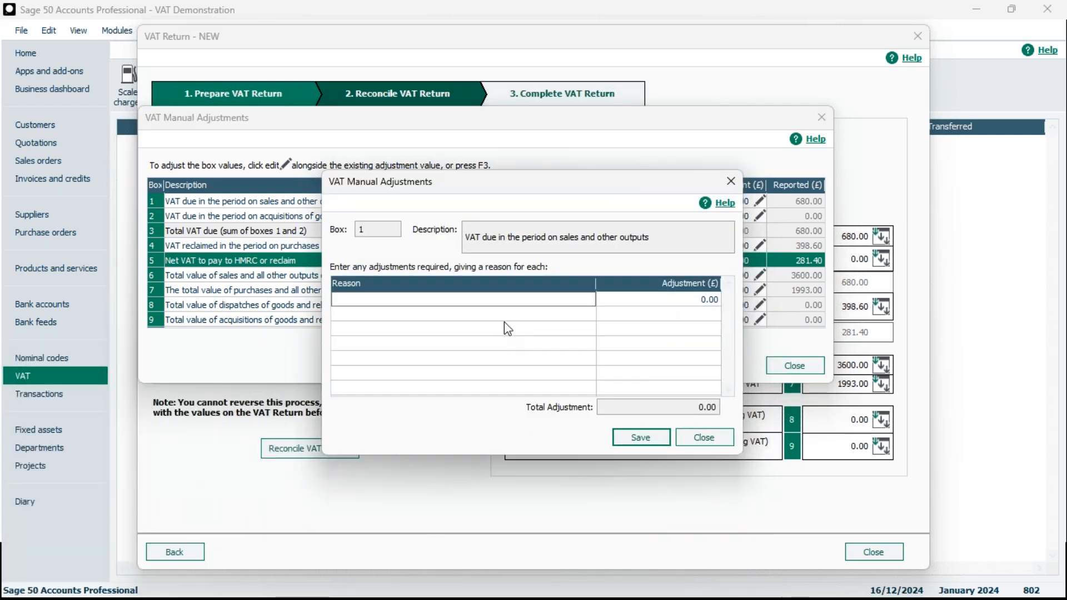
pyautogui.write('HMRC ADVICE ')
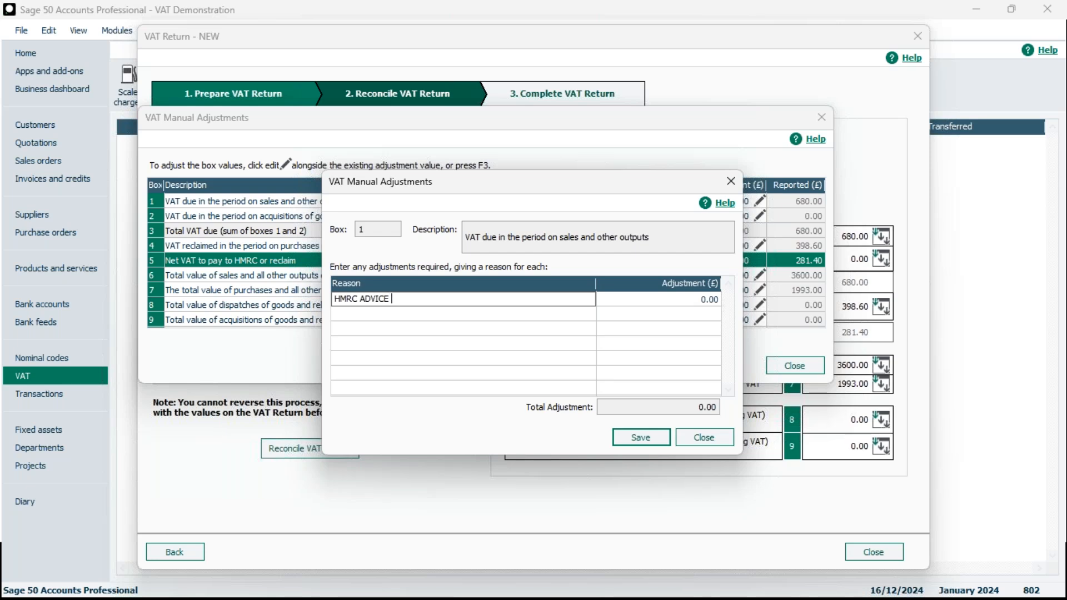
pyautogui.write('REF!1234')
# Set the Box 1 adjustment to 100.00, save it and close the manual adjustments window
pyautogui.click(659, 303)
pyautogui.click(669, 301)
pyautogui.press('BackSpace')
pyautogui.press('BackSpace')
pyautogui.press('BackSpace')
pyautogui.press('BackSpace')
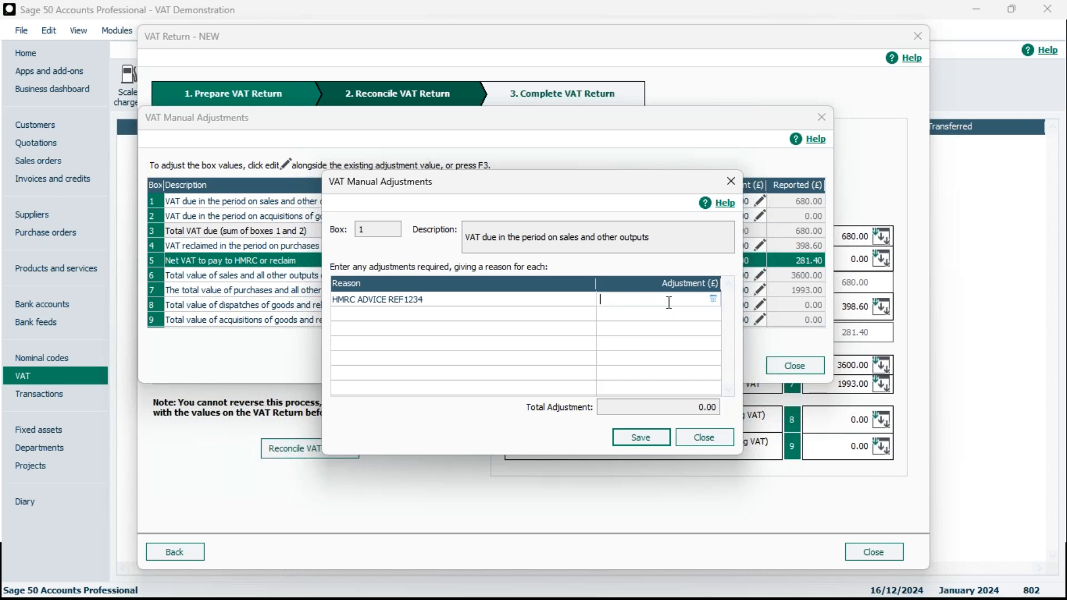
pyautogui.write('-100')
pyautogui.press('BackSpace')
pyautogui.press('BackSpace')
pyautogui.press('BackSpace')
pyautogui.press('BackSpace')
pyautogui.write('100')
pyautogui.click(655, 441)
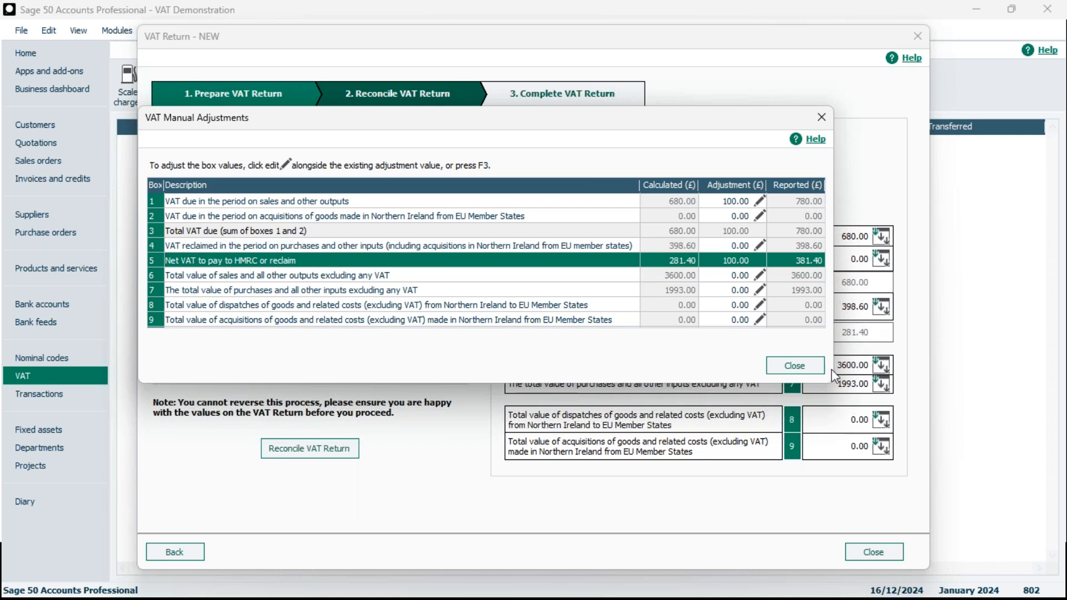
pyautogui.click(809, 370)
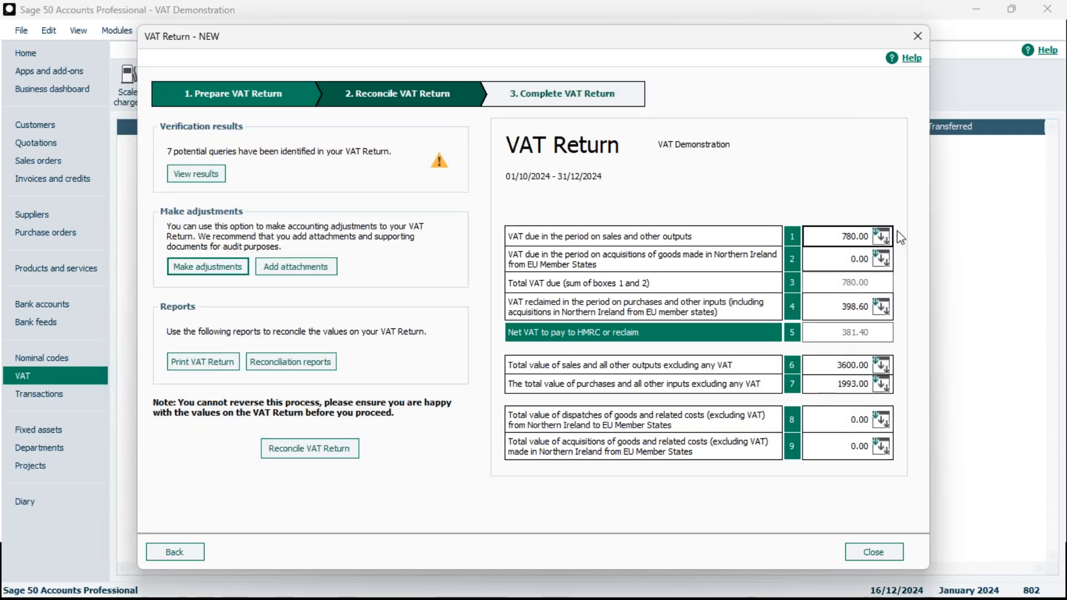
# Open the VAT return report options, tick Summary and Detailed, then cancel without running it
pyautogui.click(827, 233)
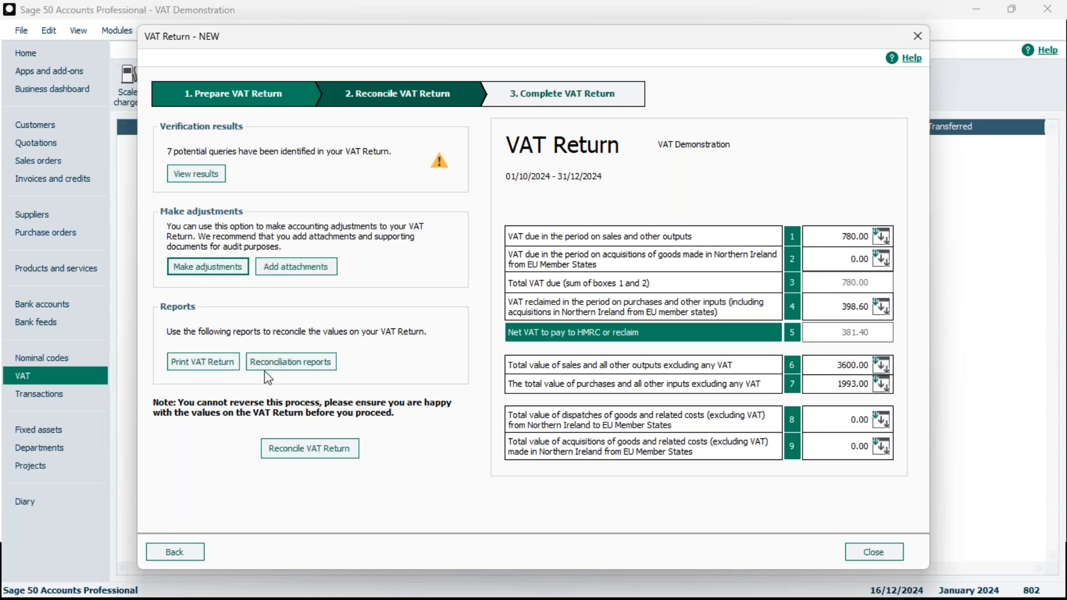
pyautogui.click(225, 365)
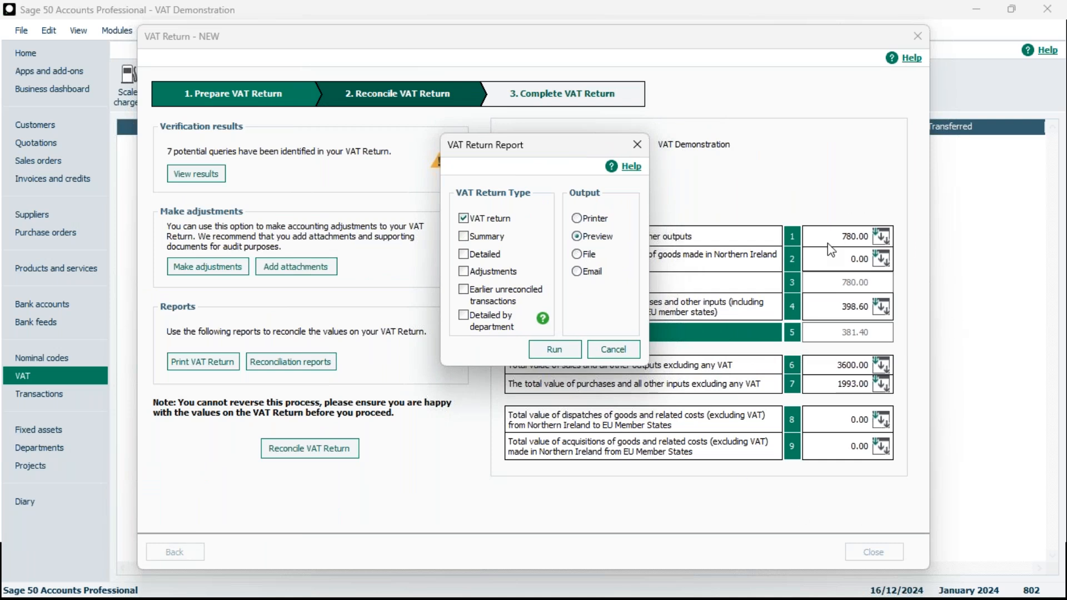
pyautogui.click(464, 237)
pyautogui.click(463, 254)
pyautogui.click(611, 354)
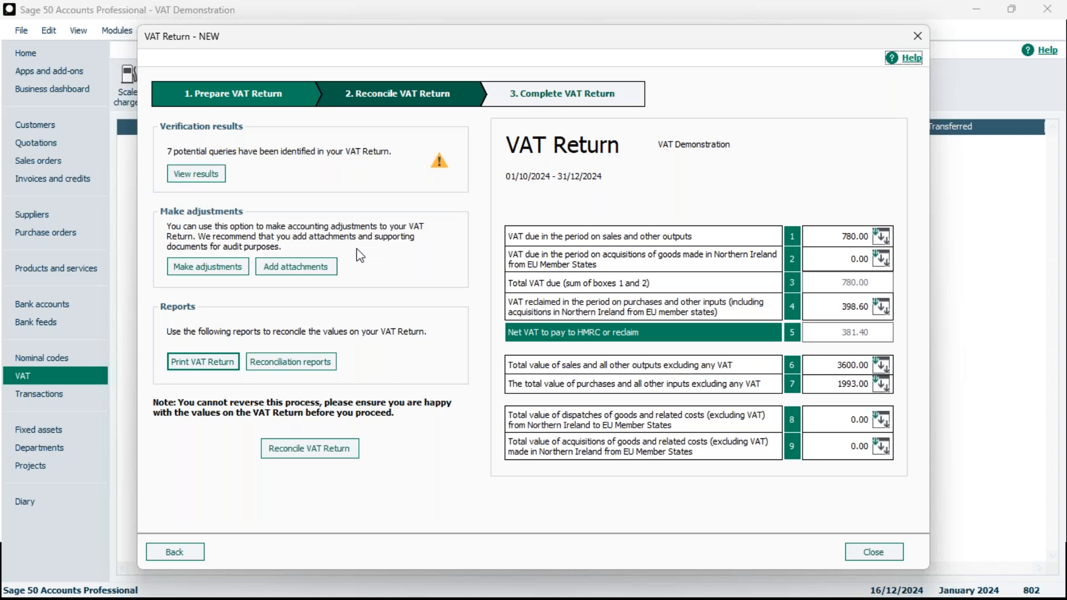
# Reconcile the VAT return without adding attachments and confirm flagging the transactions as VAT reconciled
pyautogui.click(340, 461)
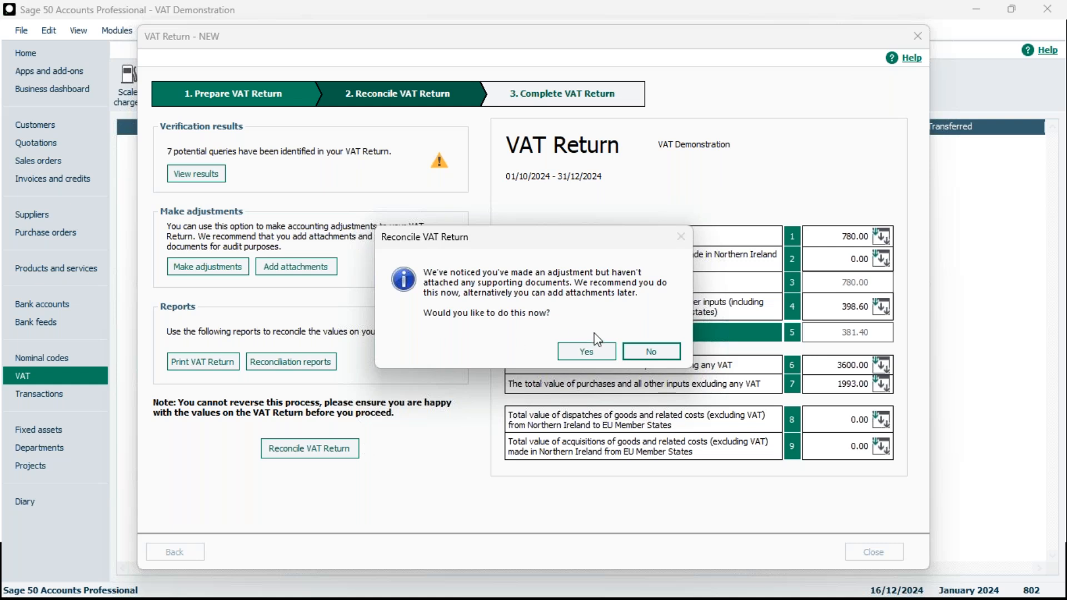
pyautogui.click(649, 352)
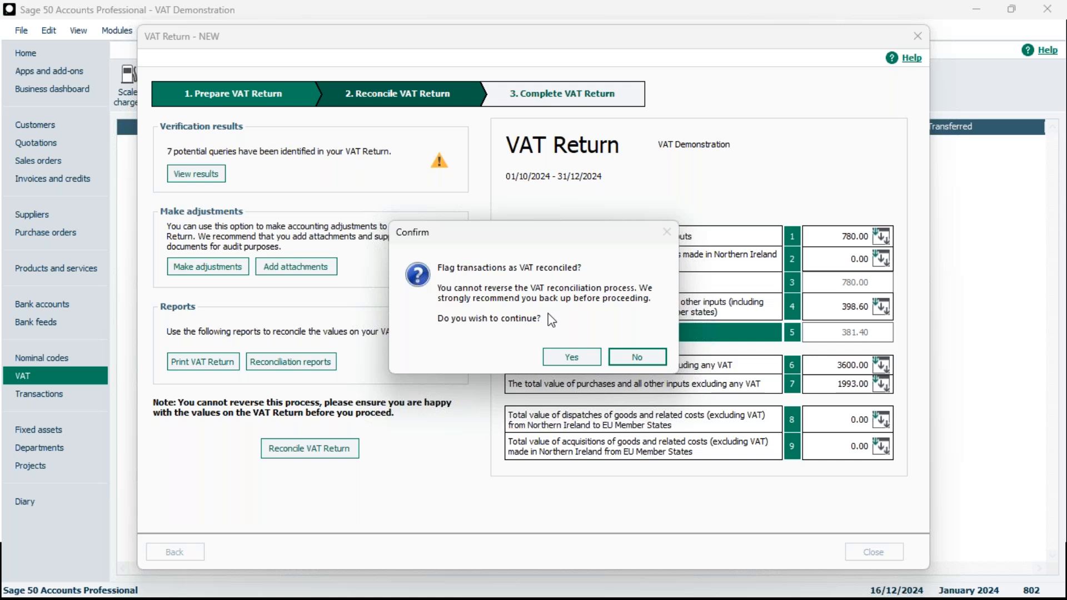
pyautogui.click(571, 356)
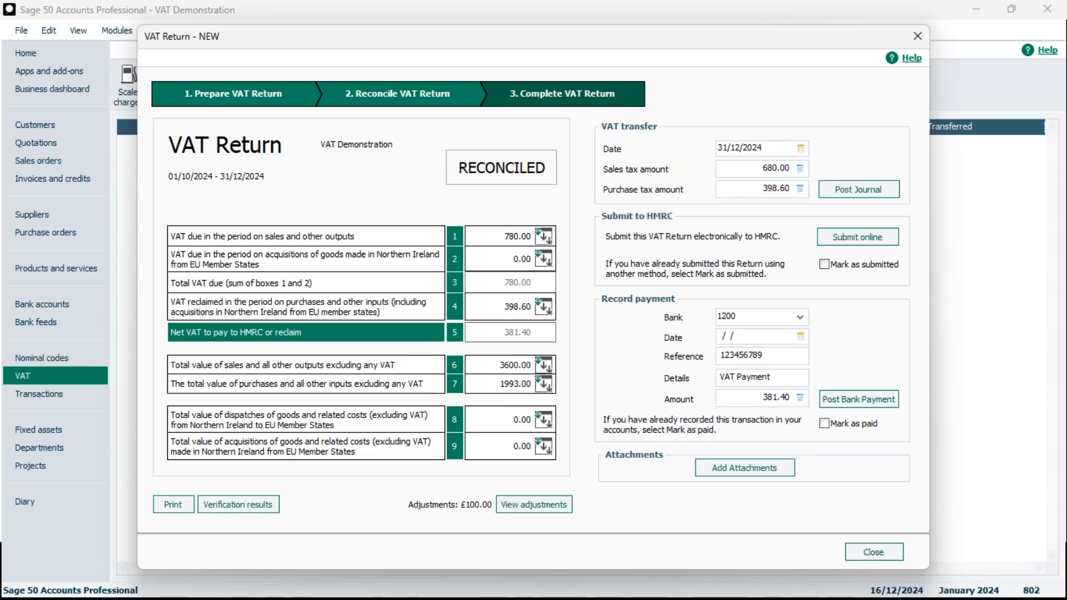
# Close the return and inspect the manual adjustment journals for return 0019 in the transactions list
pyautogui.click(919, 31)
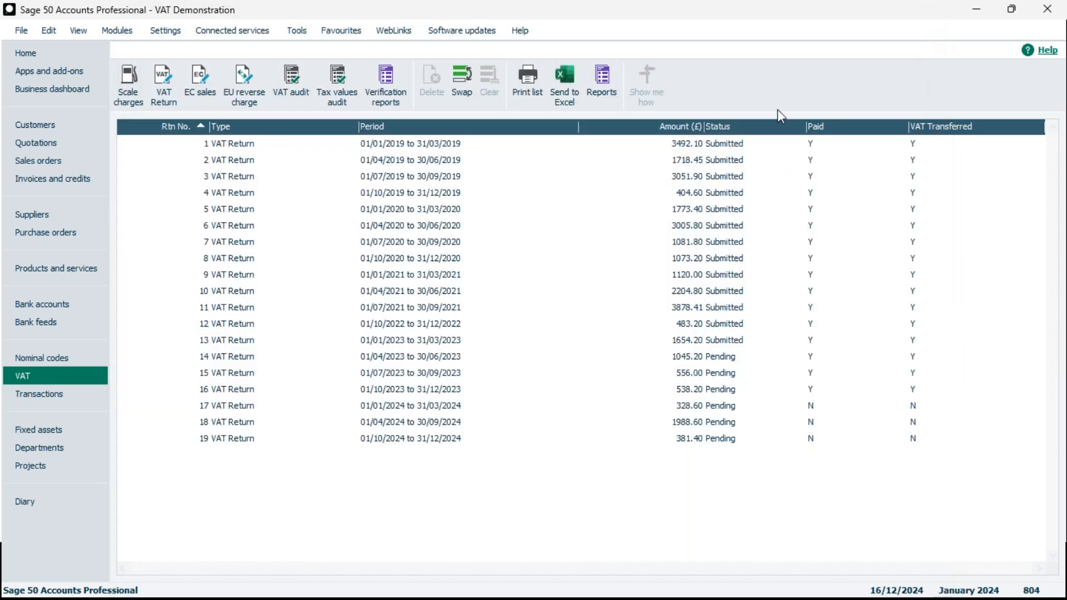
pyautogui.click(443, 443)
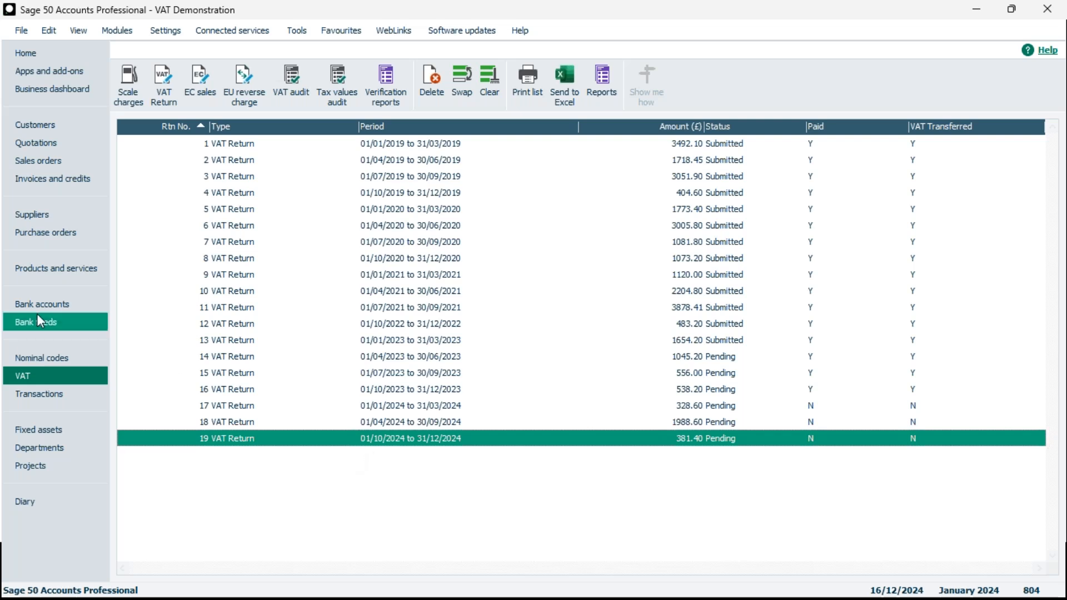
pyautogui.click(55, 396)
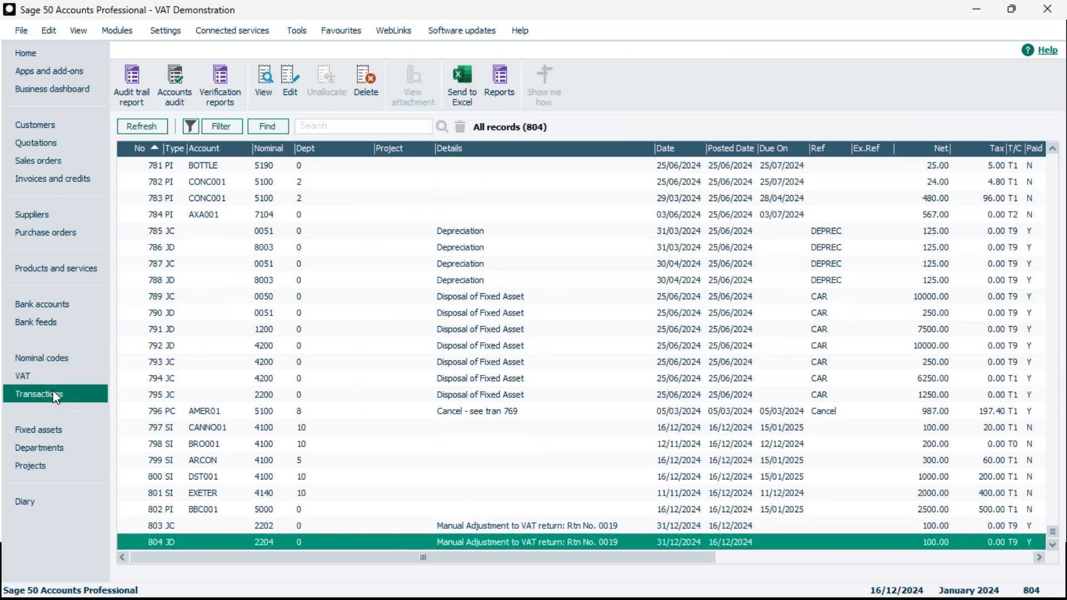
pyautogui.click(367, 527)
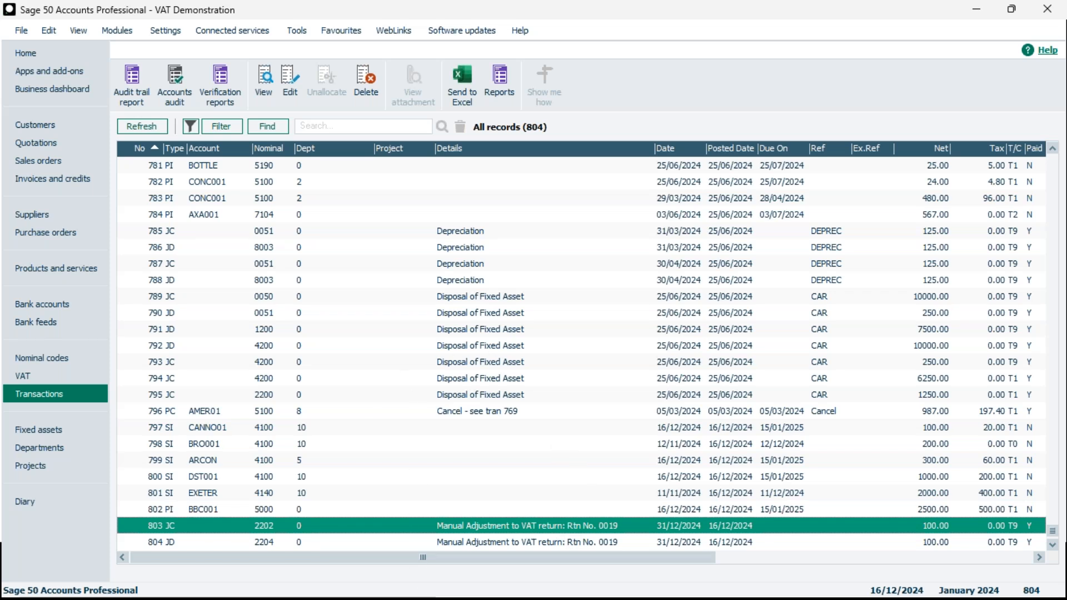
# Reopen the October to December 2024 VAT return from the VAT list and close it again
pyautogui.click(47, 375)
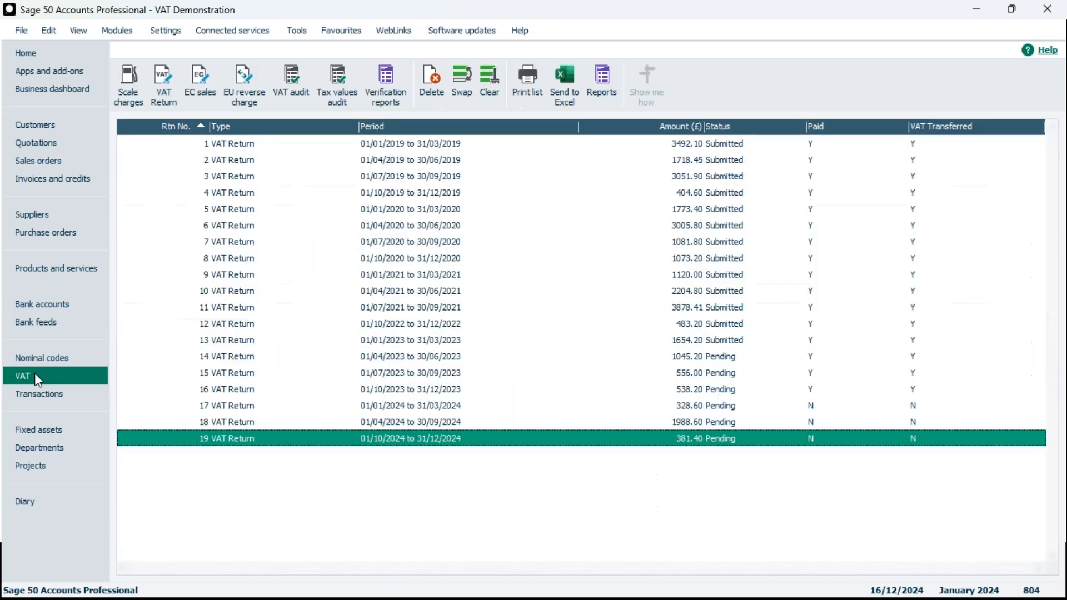
pyautogui.doubleClick(484, 444)
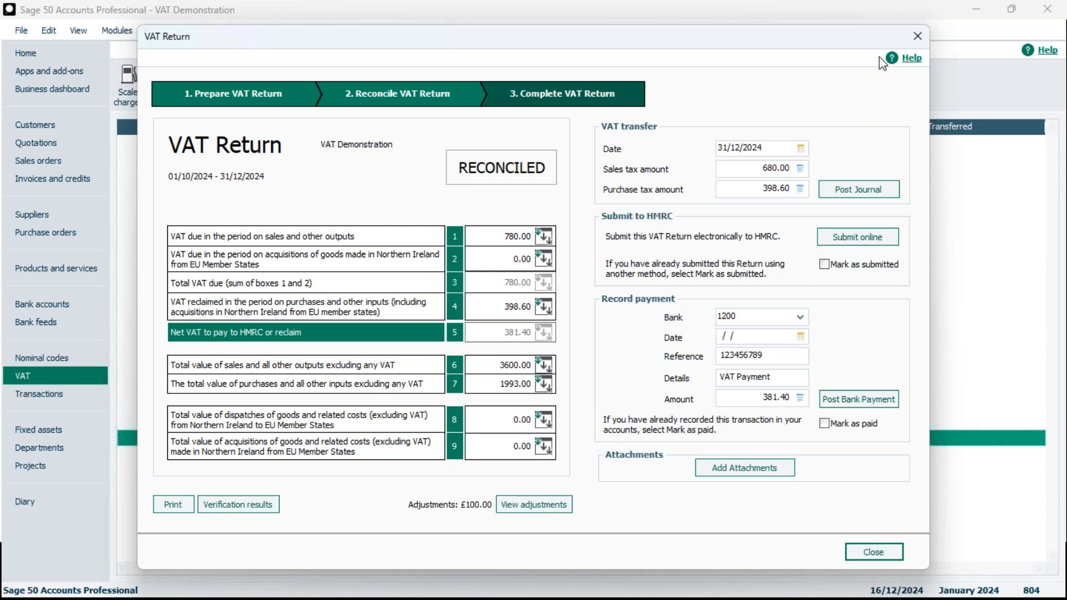
pyautogui.click(918, 35)
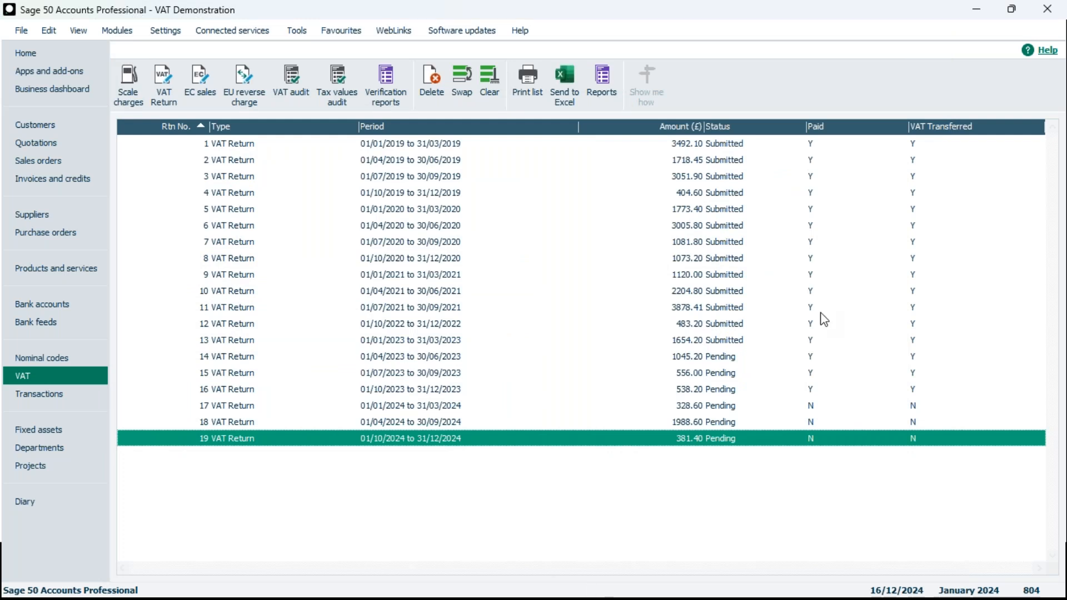
pyautogui.click(423, 507)
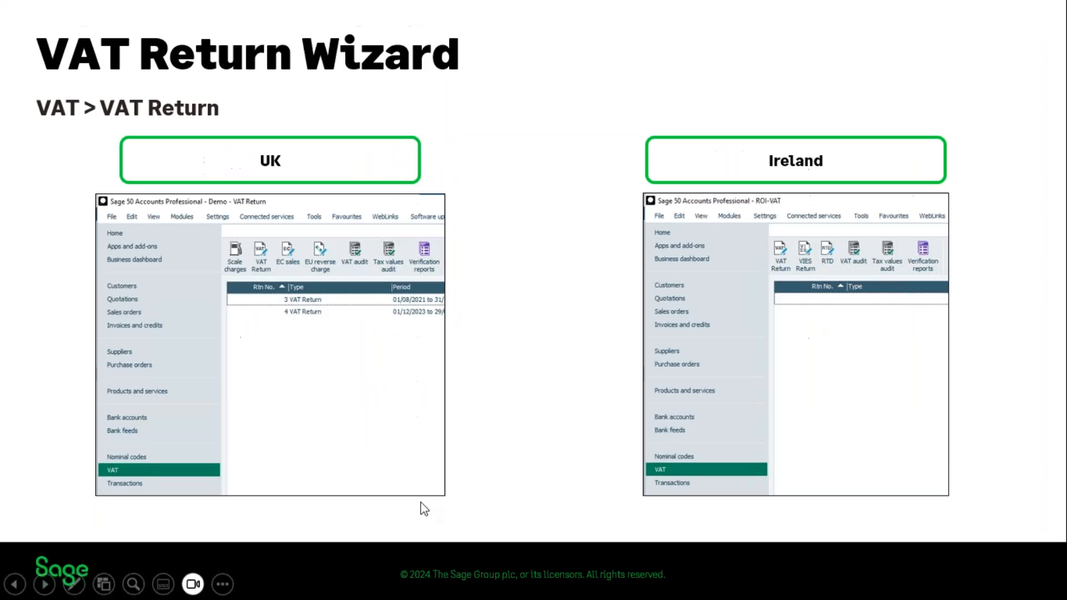
pyautogui.click(539, 286)
pyautogui.click(539, 286)
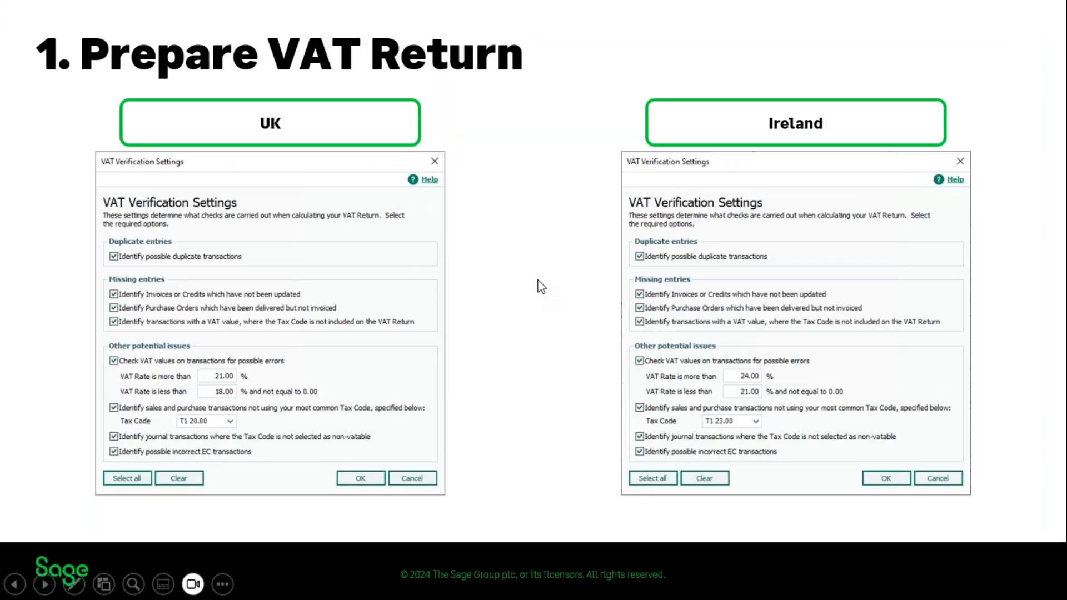
pyautogui.click(538, 285)
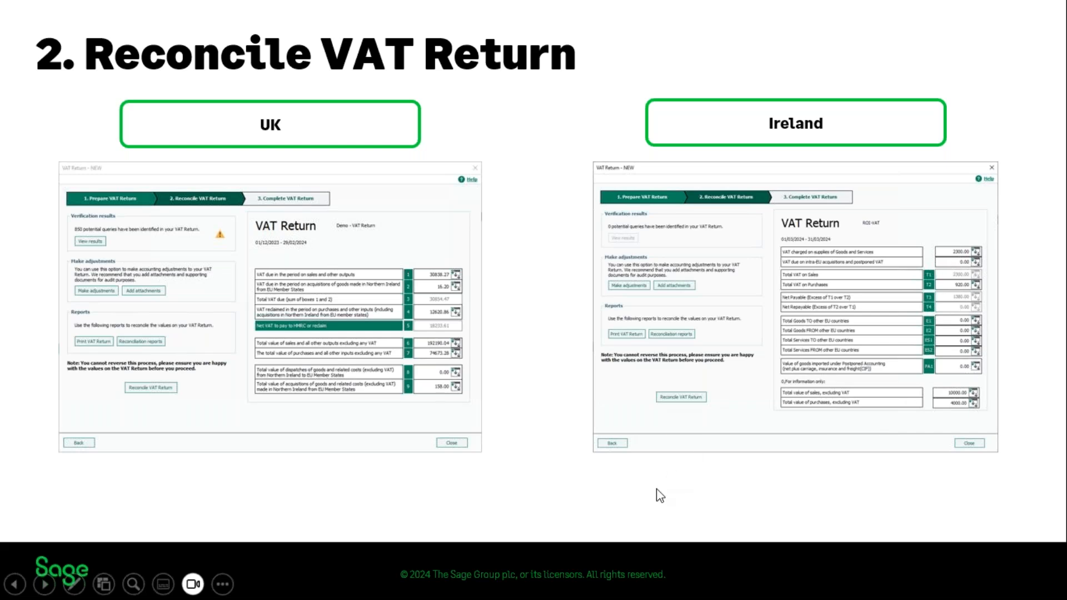
pyautogui.press('Right')
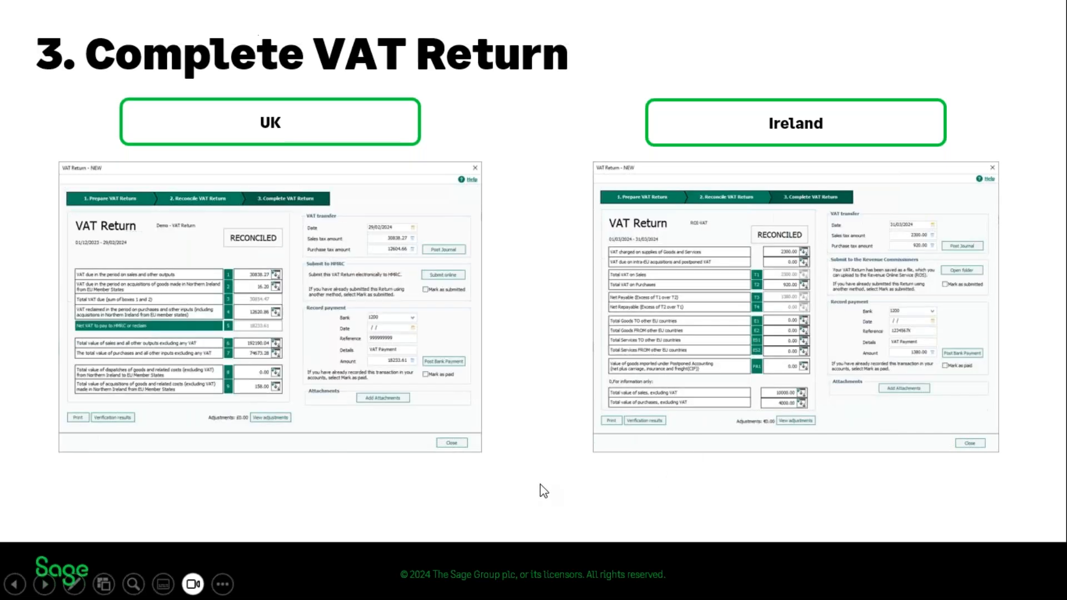
pyautogui.press('Right')
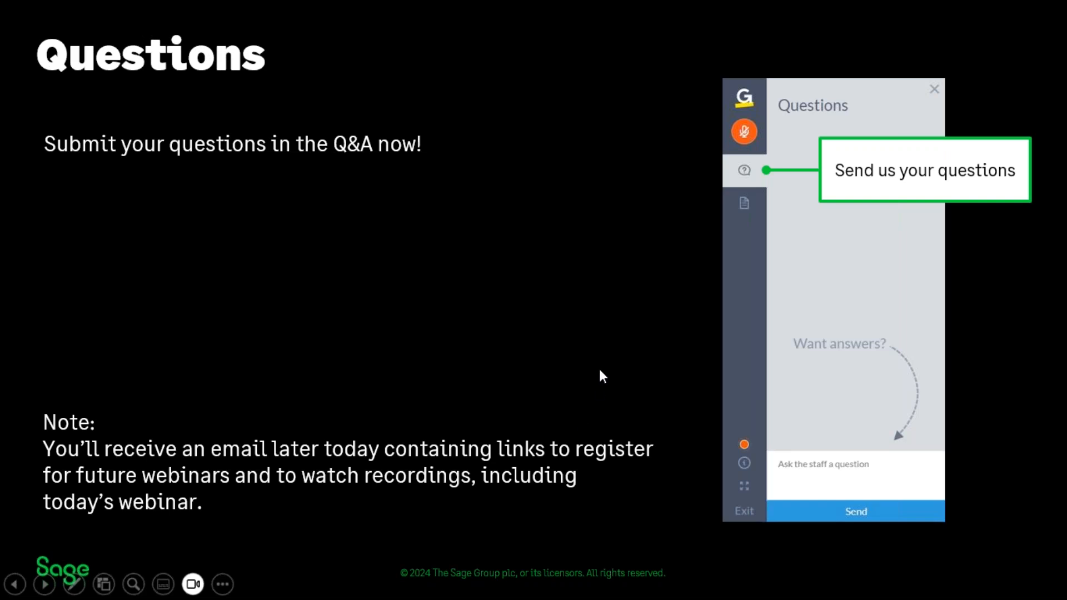
pyautogui.press('Right')
pyautogui.press('Left')
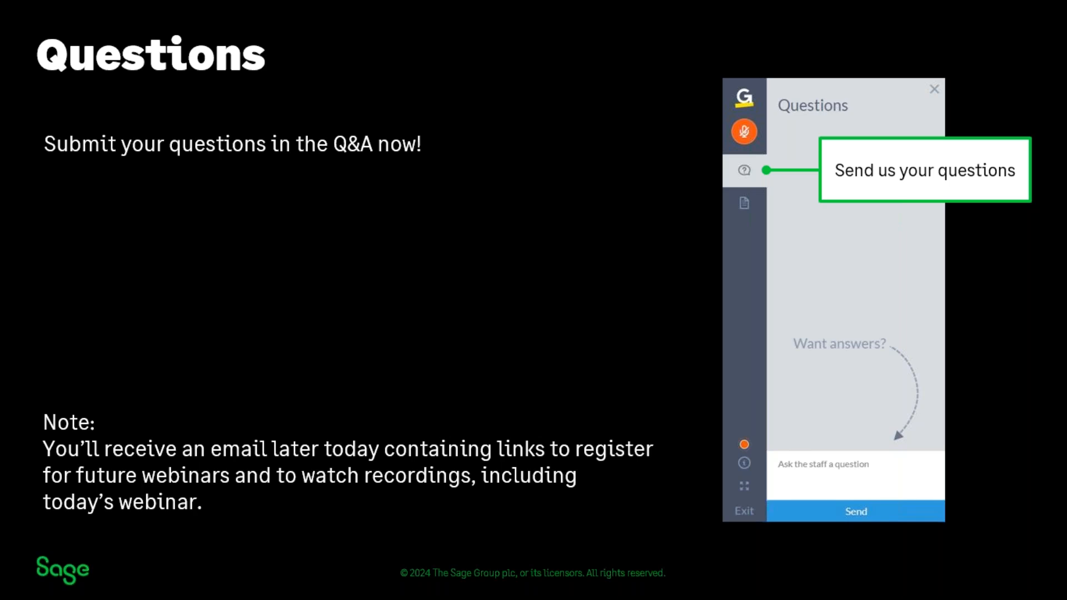
pyautogui.click(381, 253)
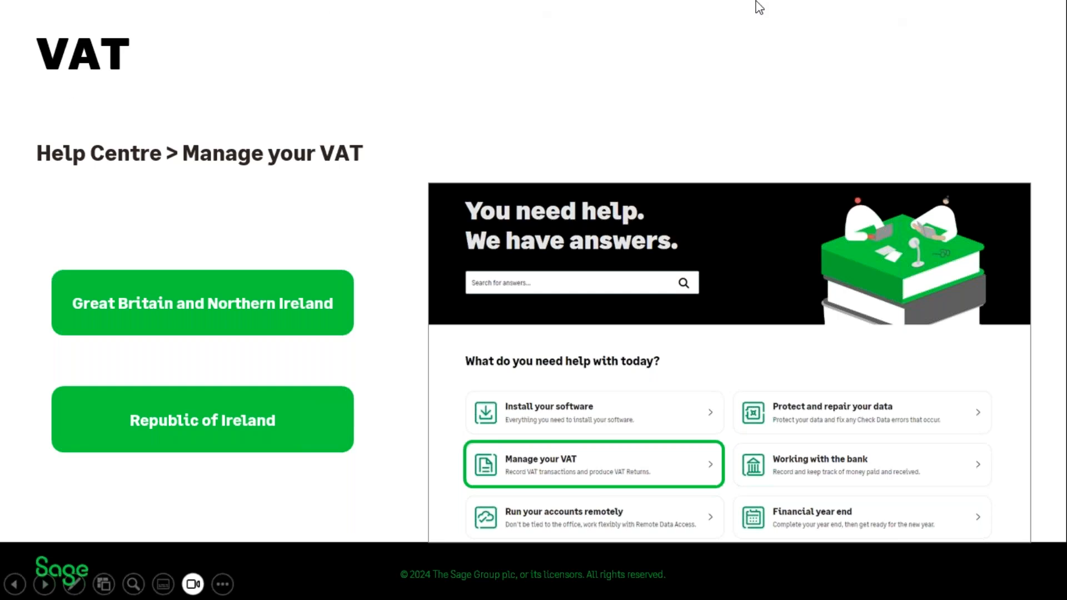
# Maximise the browser window and open the Sage 50 Accounts support section of the Sage Help Centre
pyautogui.moveTo(1066, 83); pyautogui.dragTo(584, 19)
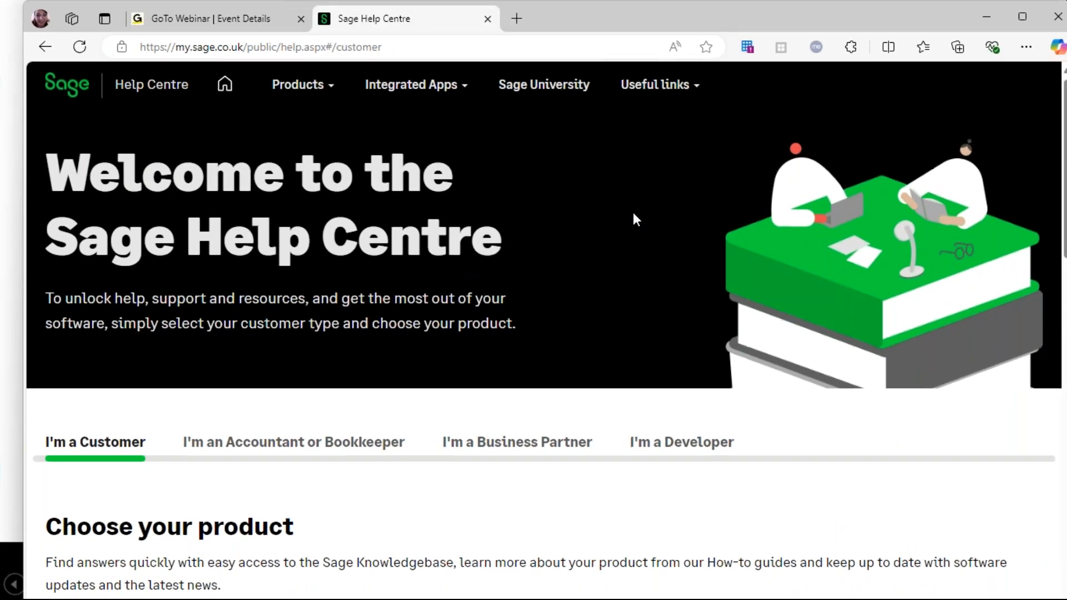
pyautogui.scroll(-1, 632, 213)
pyautogui.click(1032, 15)
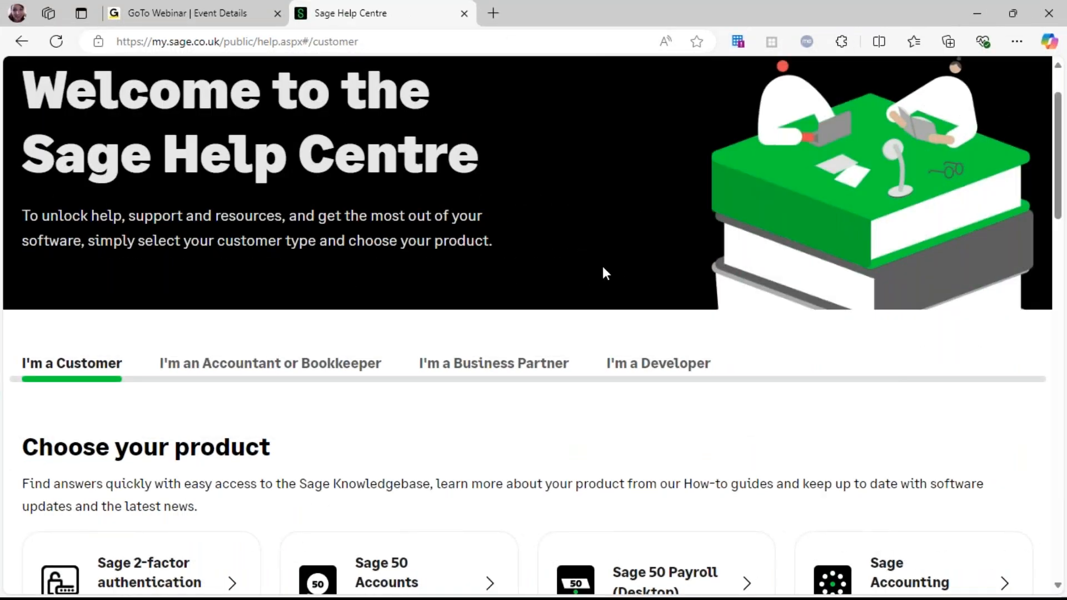
pyautogui.scroll(-2, 417, 450)
pyautogui.click(417, 451)
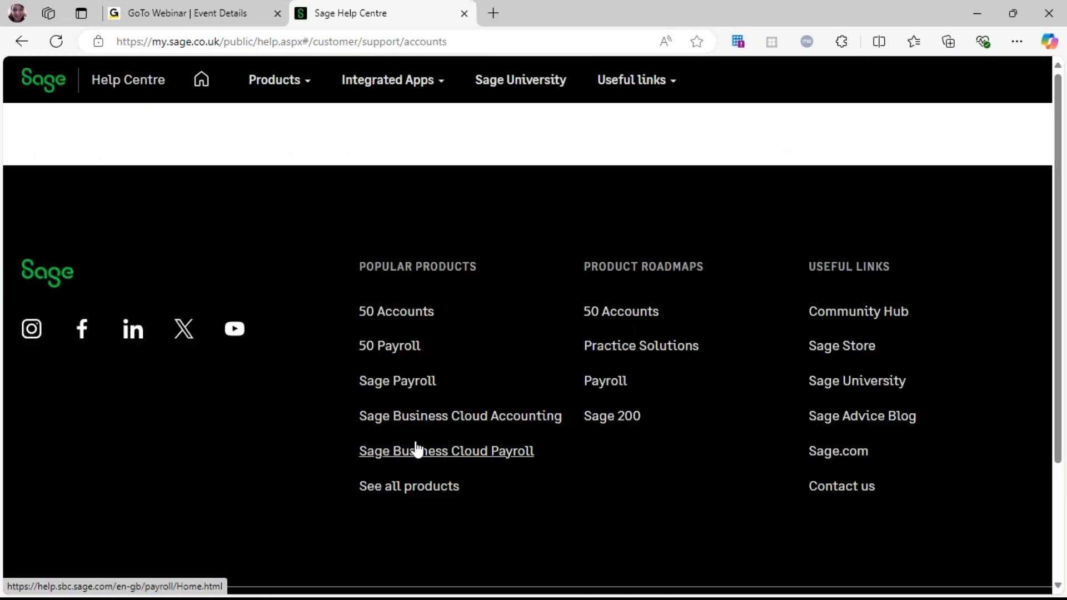
# Dismiss the bespoke training pop-up and open the Manage your VAT help hub
pyautogui.scroll(-5, 496, 440)
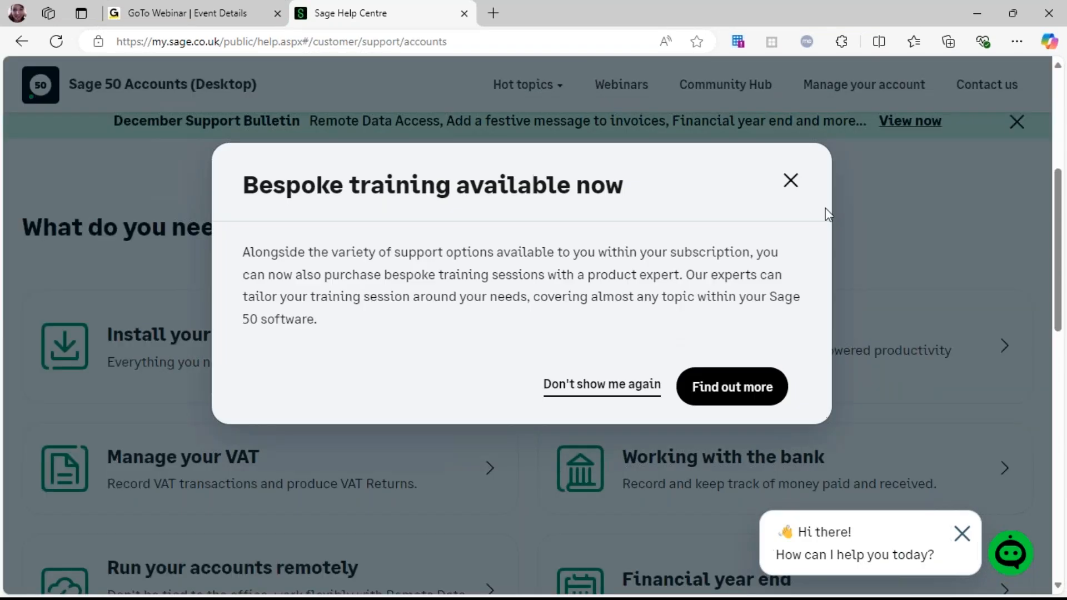
pyautogui.click(793, 183)
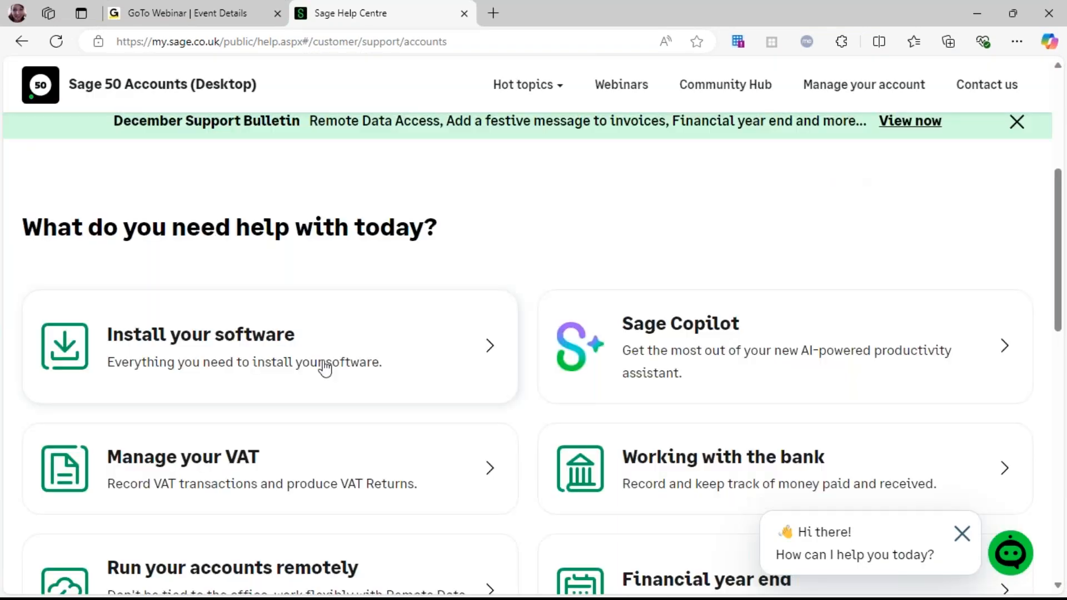
pyautogui.click(156, 495)
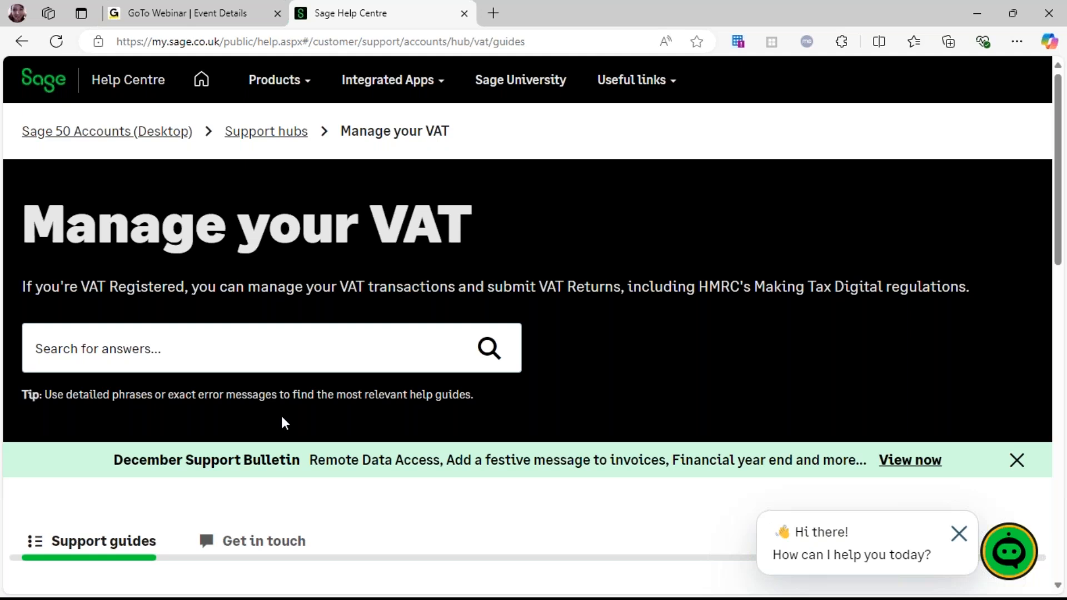
# Open the Great Britain and Northern Ireland VAT guides and close the VAT Masterclass Webinar Series pop-up
pyautogui.scroll(-7, 284, 424)
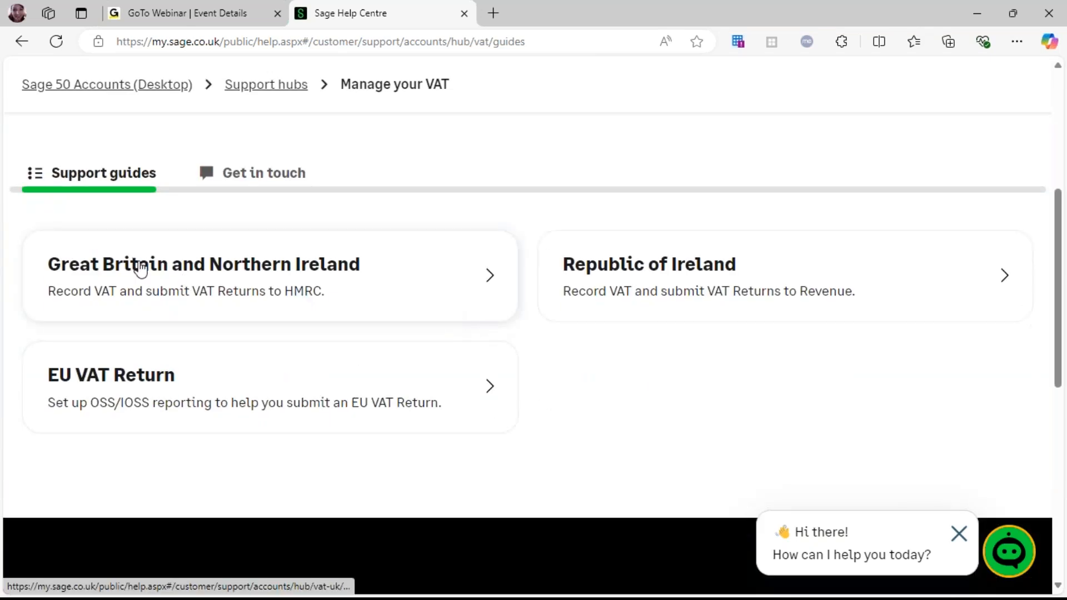
pyautogui.click(452, 290)
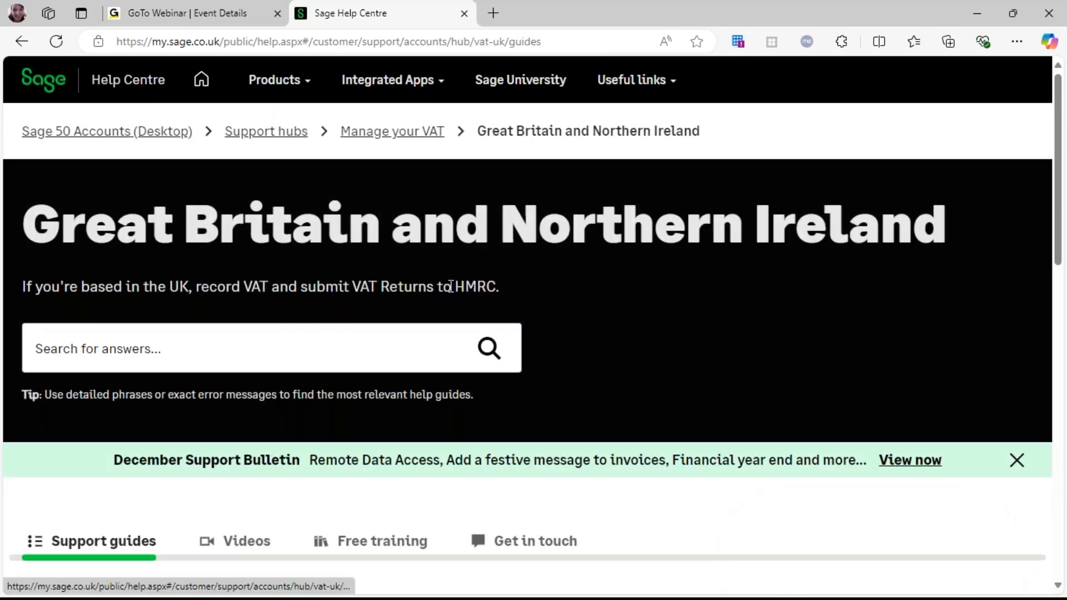
pyautogui.scroll(-4, 544, 455)
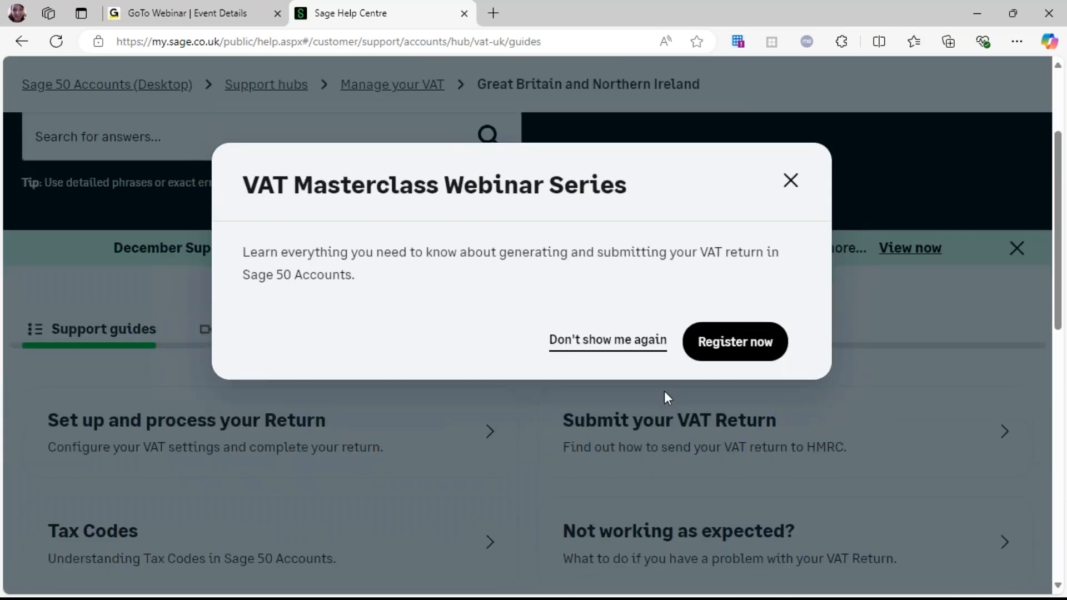
pyautogui.click(792, 183)
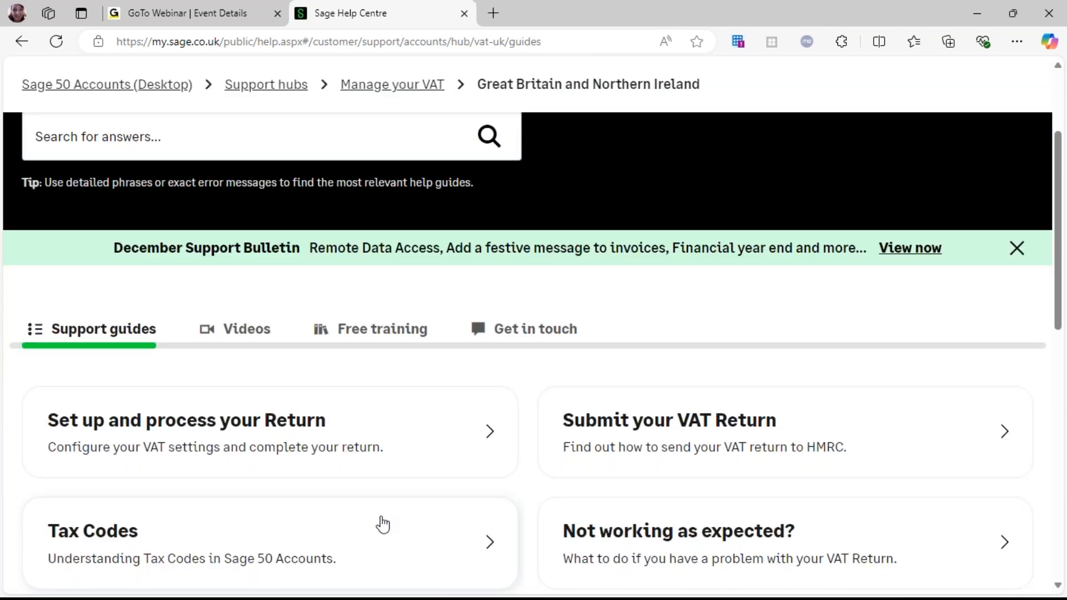
# Open the Not working as expected? VAT guides, then return to the Manage your VAT hub
pyautogui.scroll(-5, 382, 520)
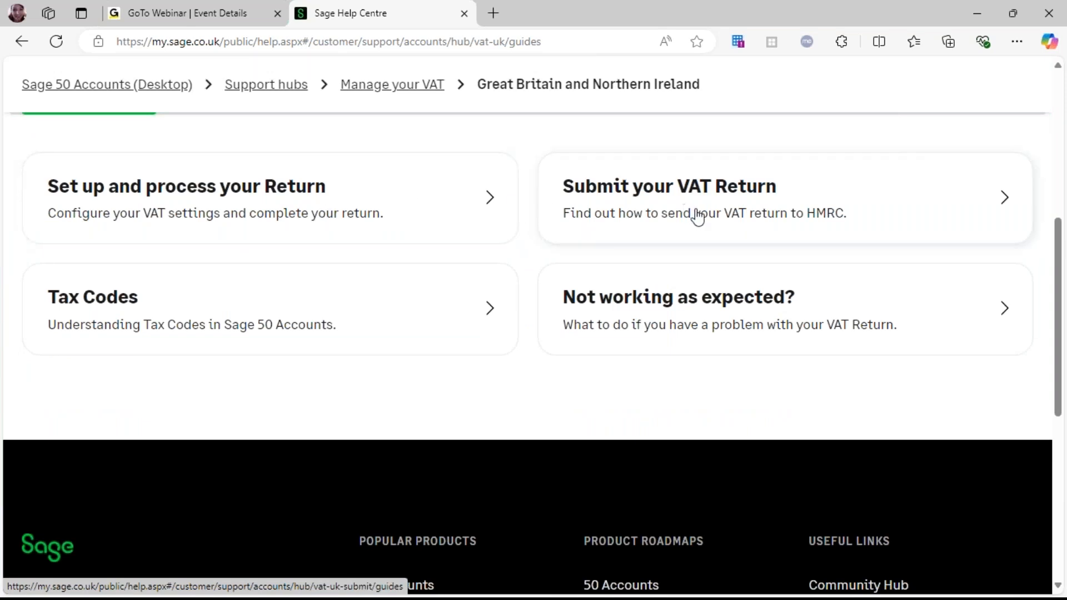
pyautogui.click(902, 331)
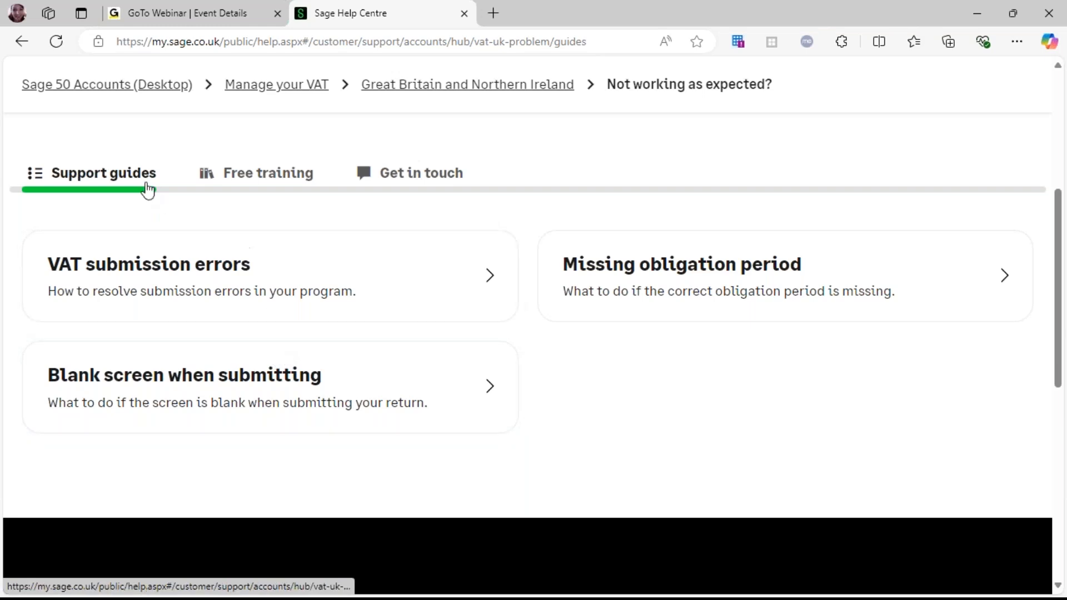
pyautogui.click(255, 95)
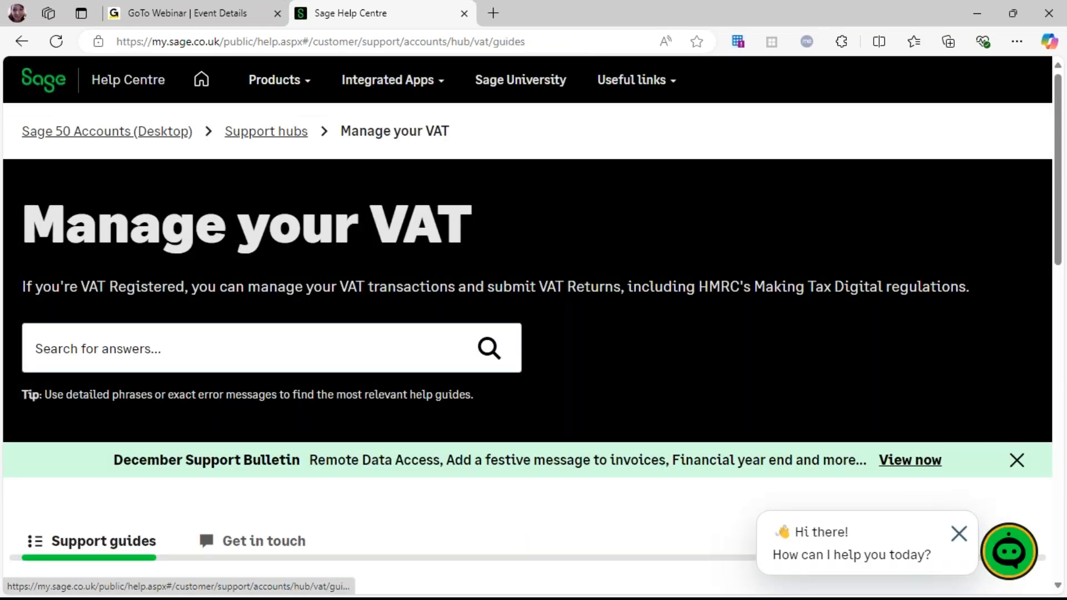
pyautogui.scroll(-8, 476, 364)
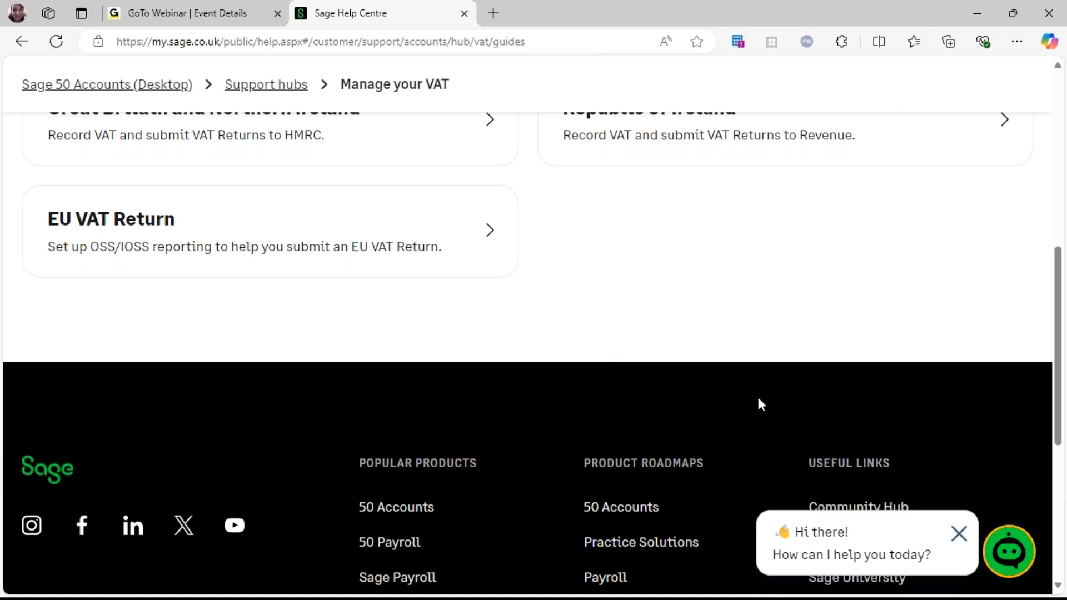
pyautogui.scroll(10, 533, 435)
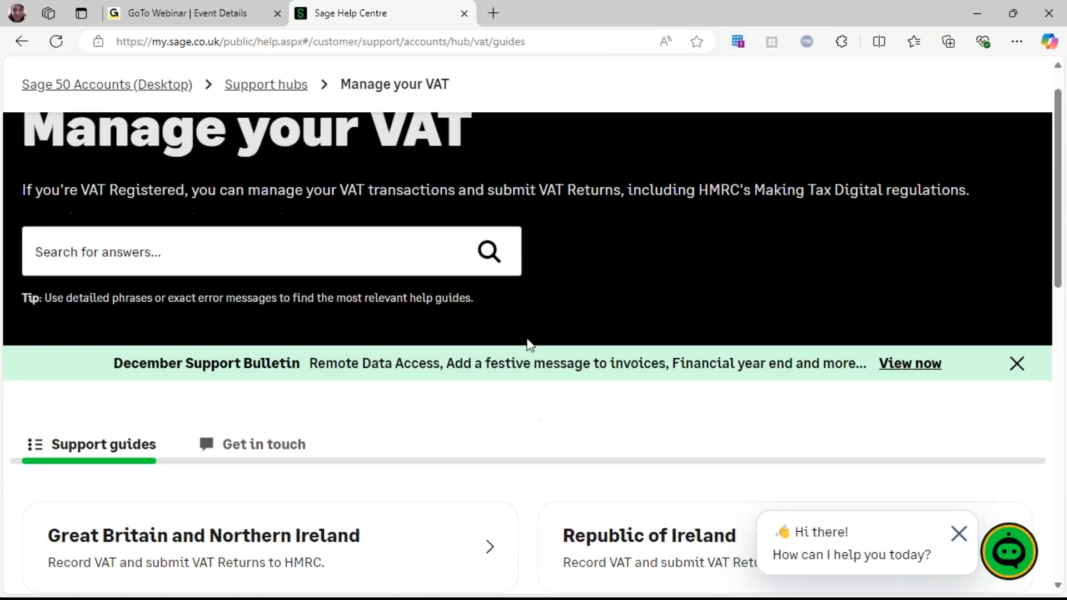
# Review the Get in touch contact options for VAT help, then go back to Support guides
pyautogui.click(265, 542)
pyautogui.scroll(-8, 445, 450)
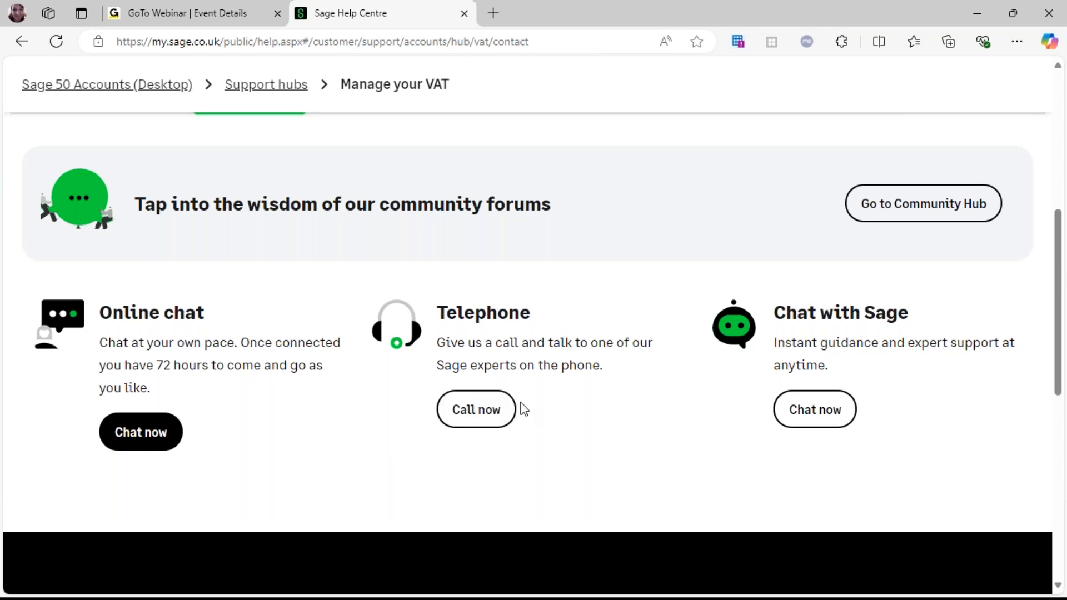
pyautogui.scroll(4, 362, 377)
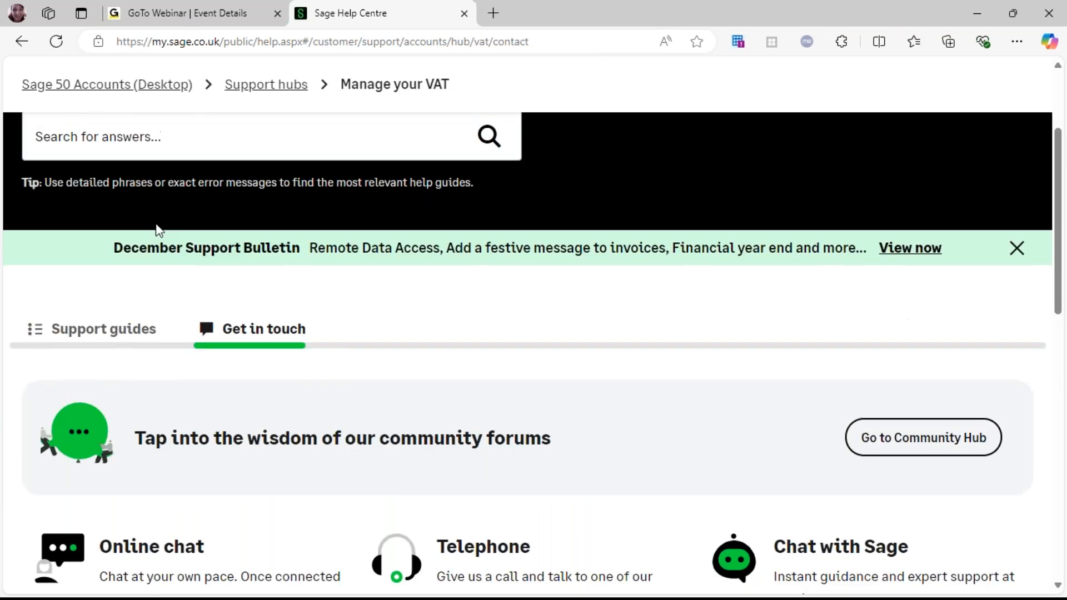
pyautogui.click(105, 327)
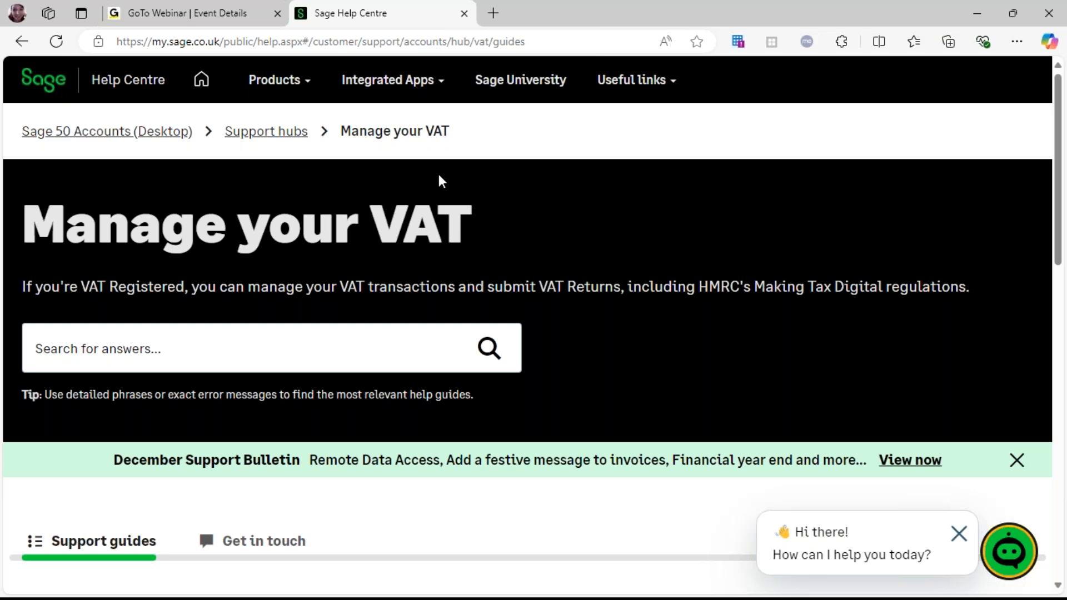
# Search the Manage your VAT help hub for webinars
pyautogui.click(240, 354)
pyautogui.write('w')
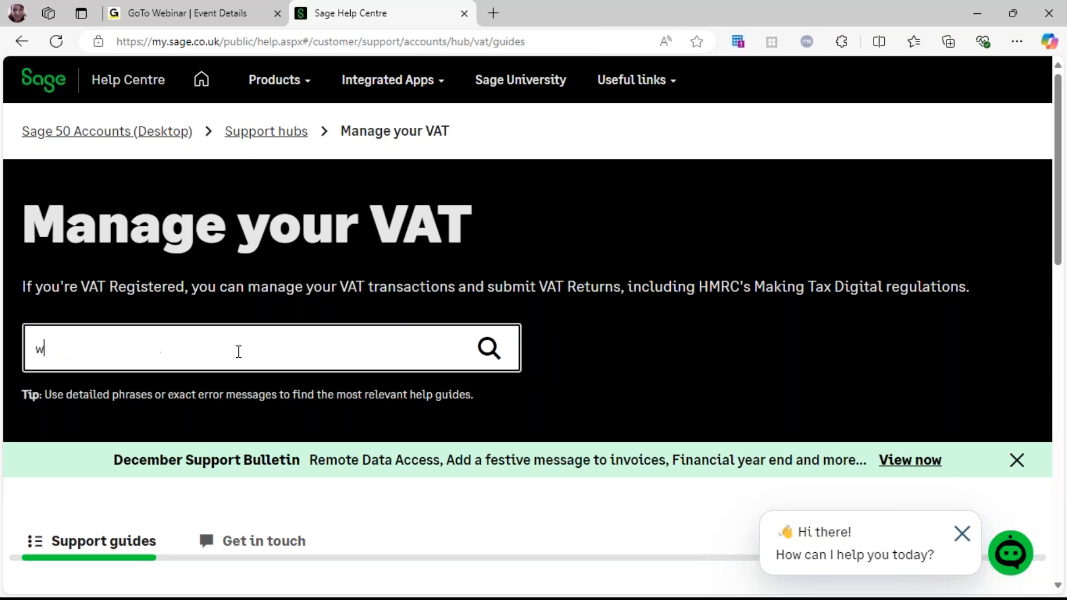
pyautogui.write('ebinars')
pyautogui.press('Return')
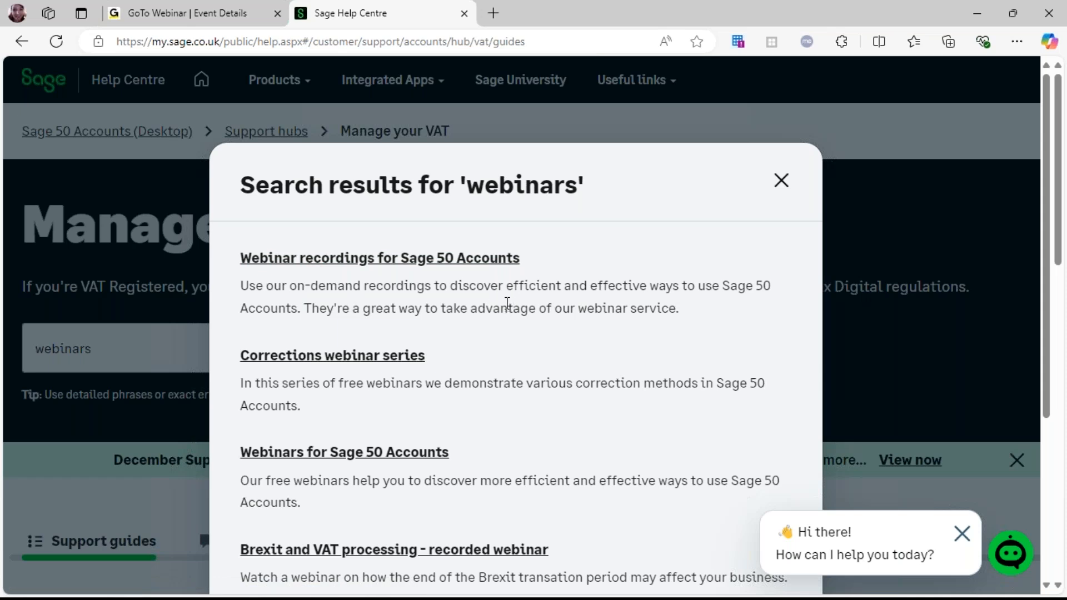
# Open the Webinars for Sage 50 Accounts article and browse its list of upcoming December and January webinars
pyautogui.click(380, 455)
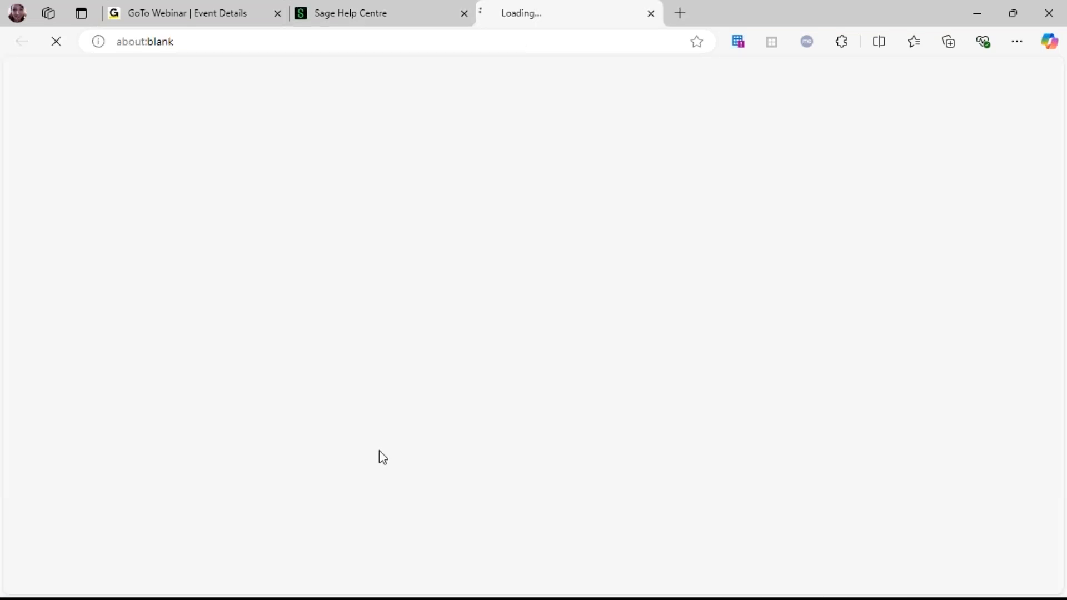
pyautogui.scroll(-3, 509, 456)
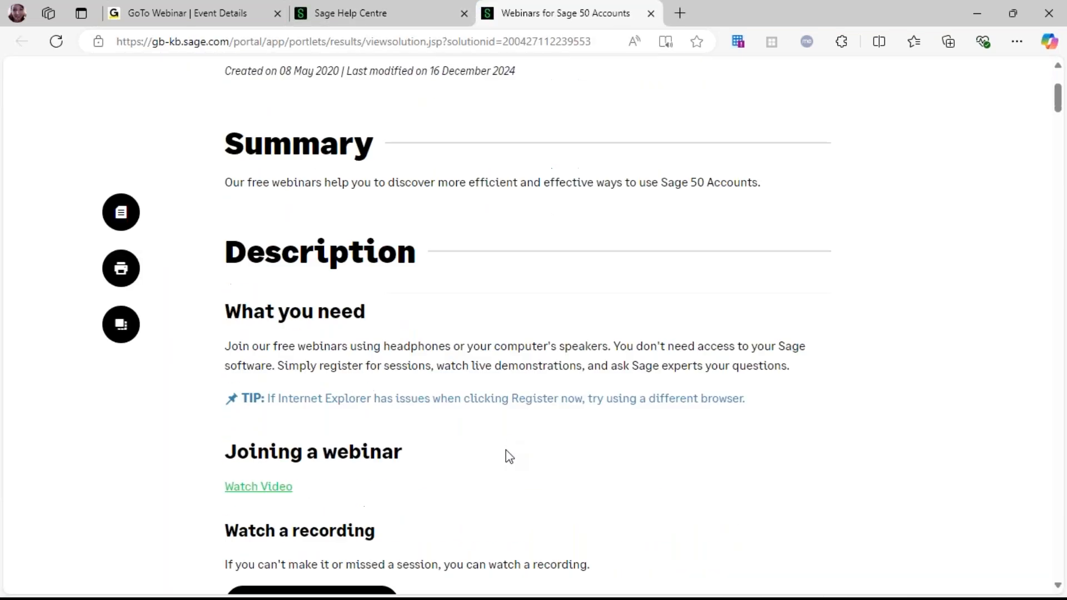
pyautogui.scroll(-9, 509, 456)
pyautogui.scroll(-3, 556, 455)
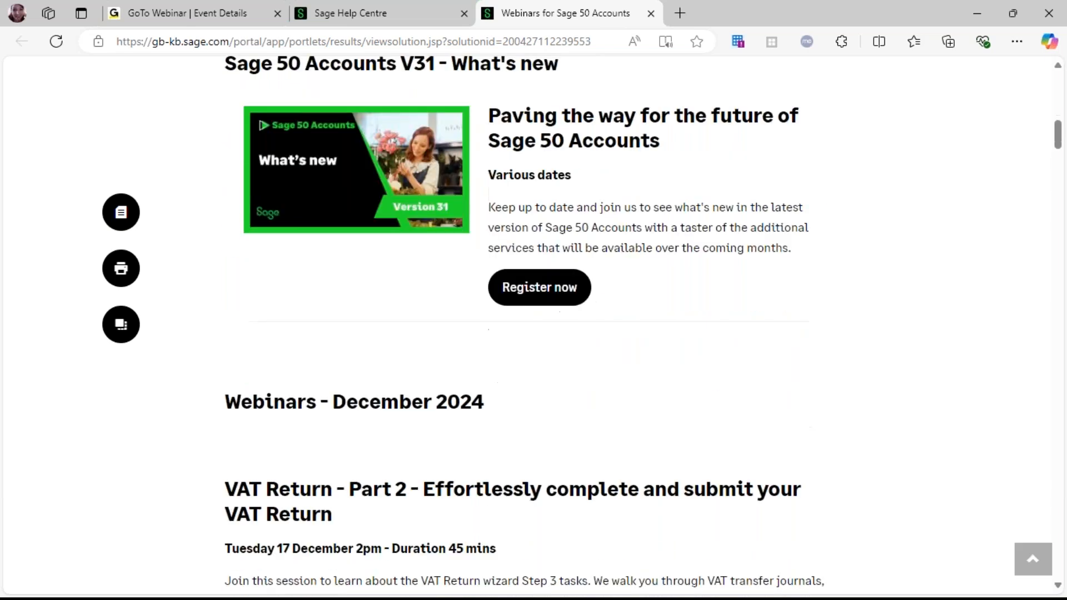
pyautogui.scroll(-6, 577, 448)
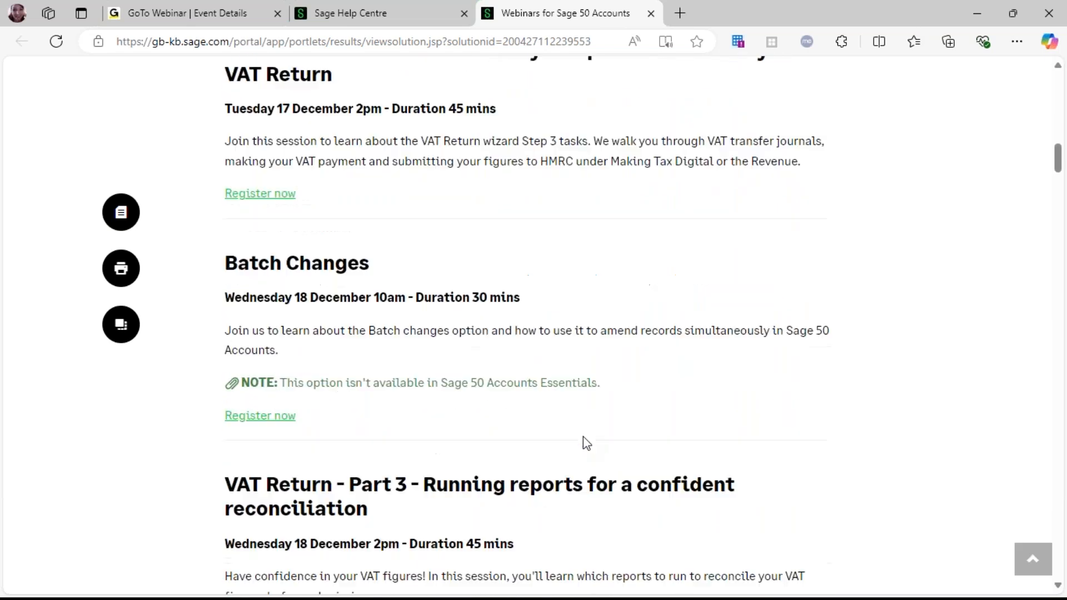
pyautogui.scroll(-2, 585, 443)
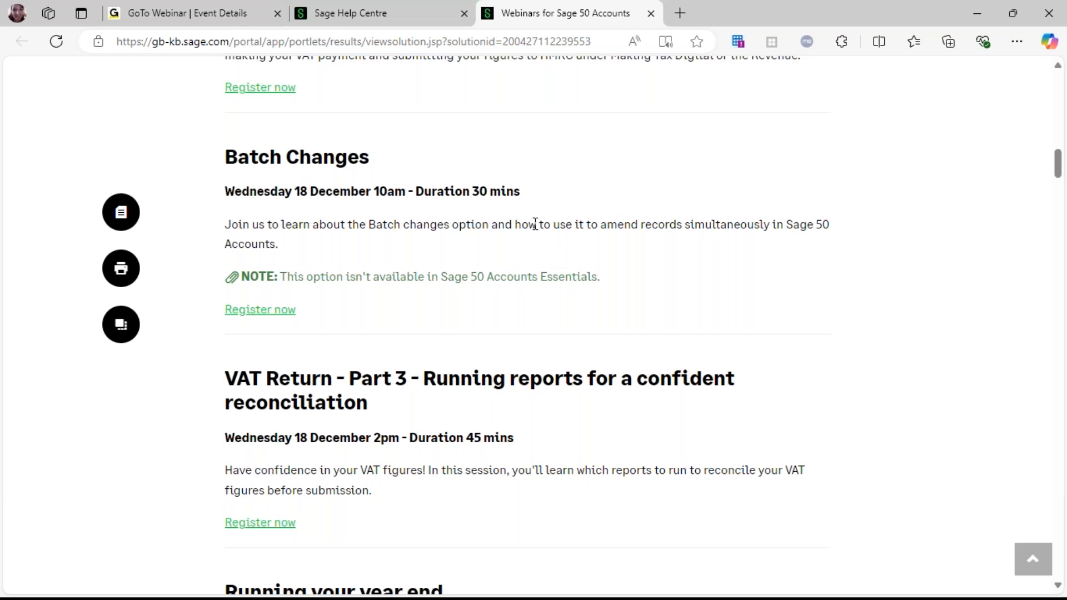
pyautogui.scroll(3, 537, 224)
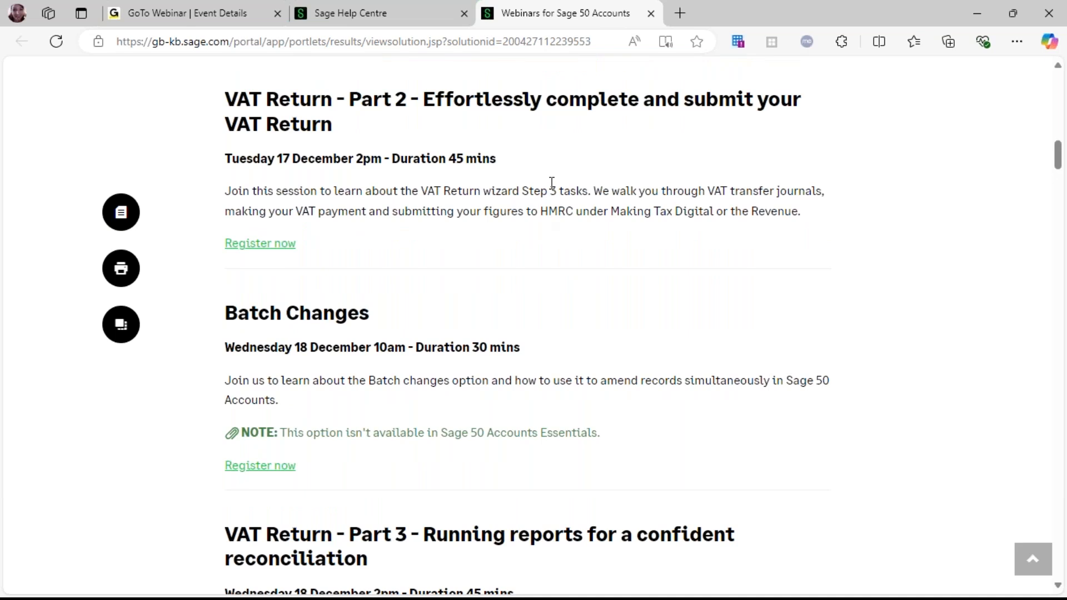
pyautogui.scroll(-1, 587, 204)
pyautogui.scroll(-5, 588, 204)
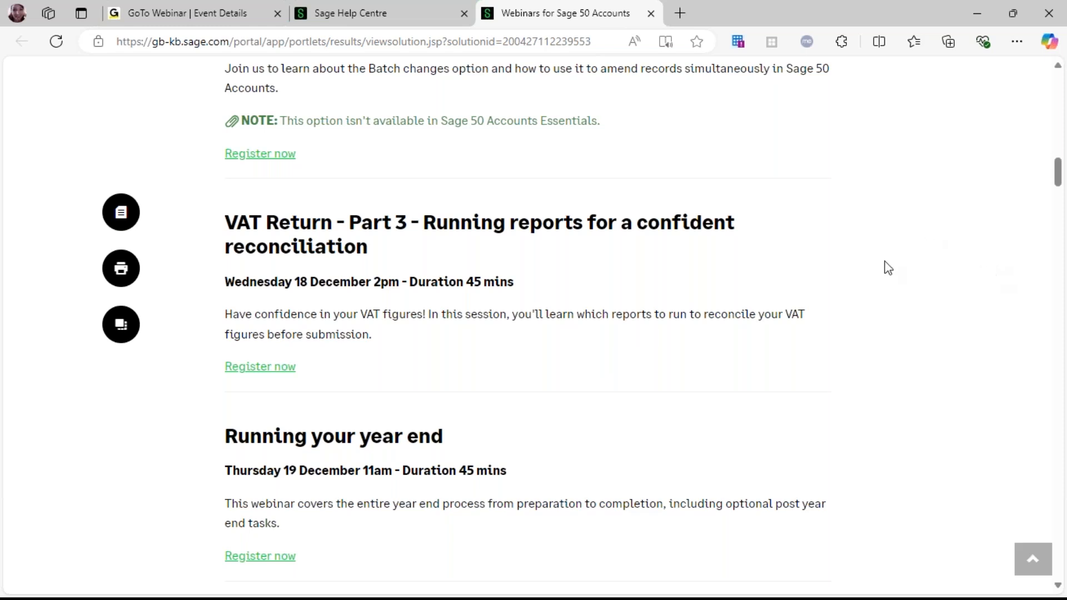
pyautogui.scroll(-1, 815, 323)
pyautogui.scroll(-3, 822, 328)
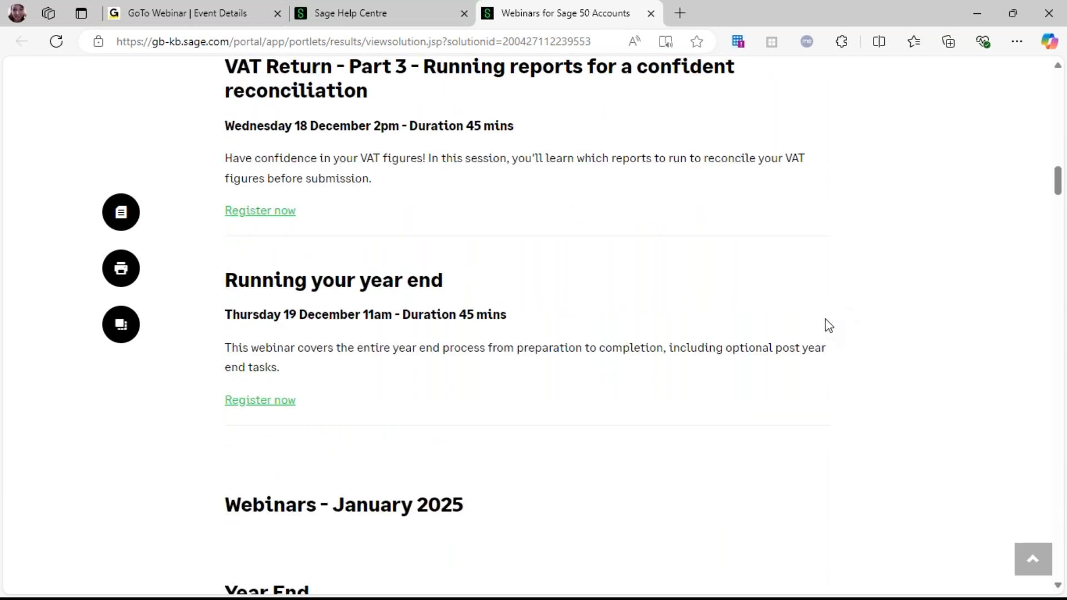
pyautogui.scroll(-2, 829, 325)
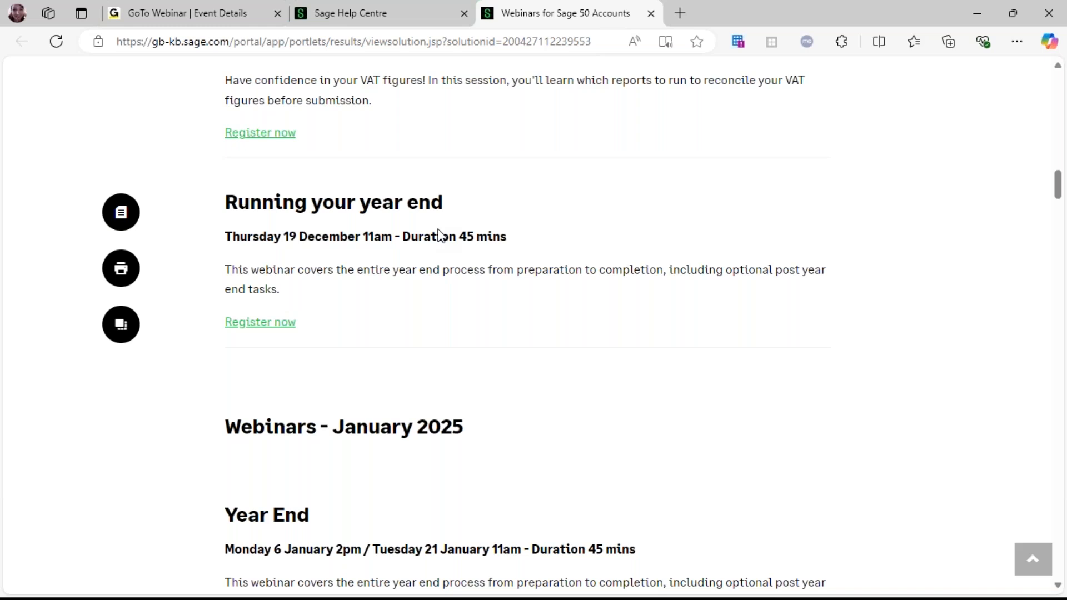
pyautogui.scroll(-6, 772, 455)
pyautogui.scroll(-20, 776, 457)
pyautogui.scroll(-15, 771, 496)
pyautogui.scroll(-16, 789, 521)
pyautogui.scroll(-16, 792, 520)
pyautogui.scroll(-15, 793, 511)
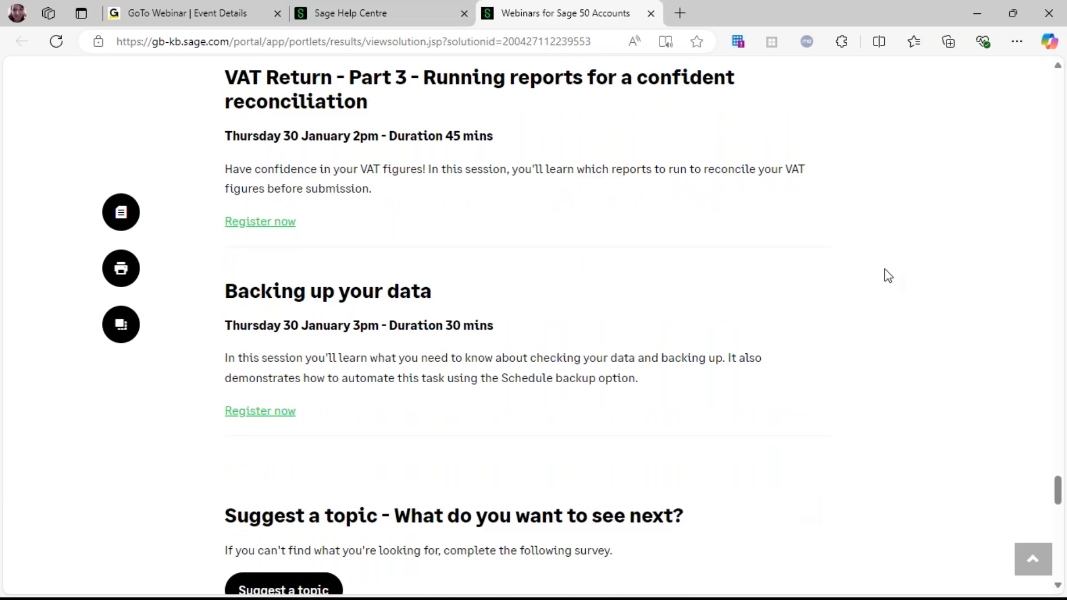
pyautogui.moveTo(1059, 492); pyautogui.dragTo(1058, 89)
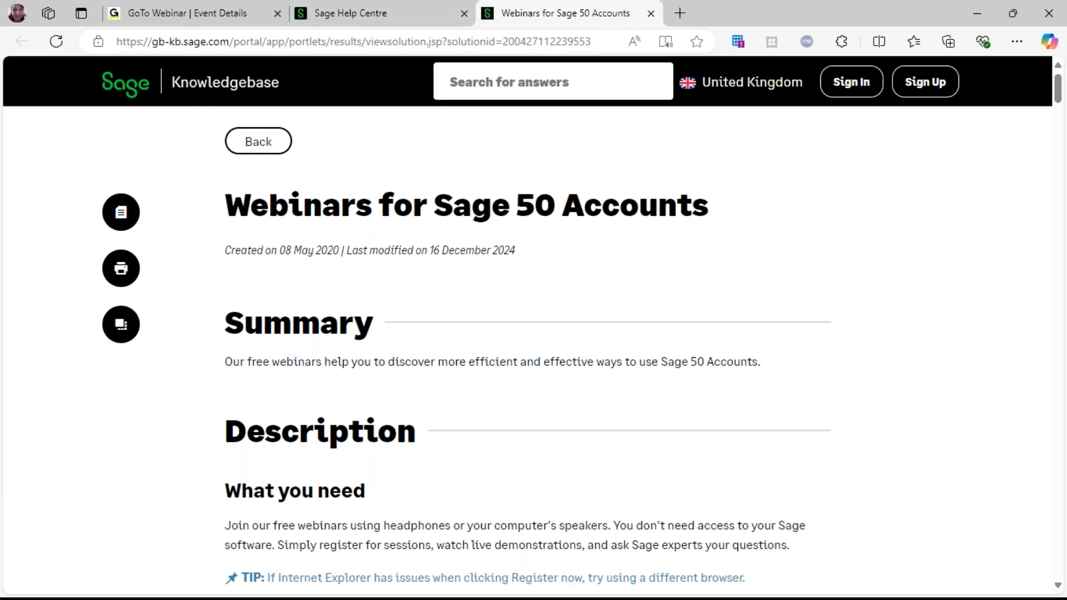
# Switch to Sage 50 and review the activity of the VAT Liability nominal code record
pyautogui.click(763, 598)
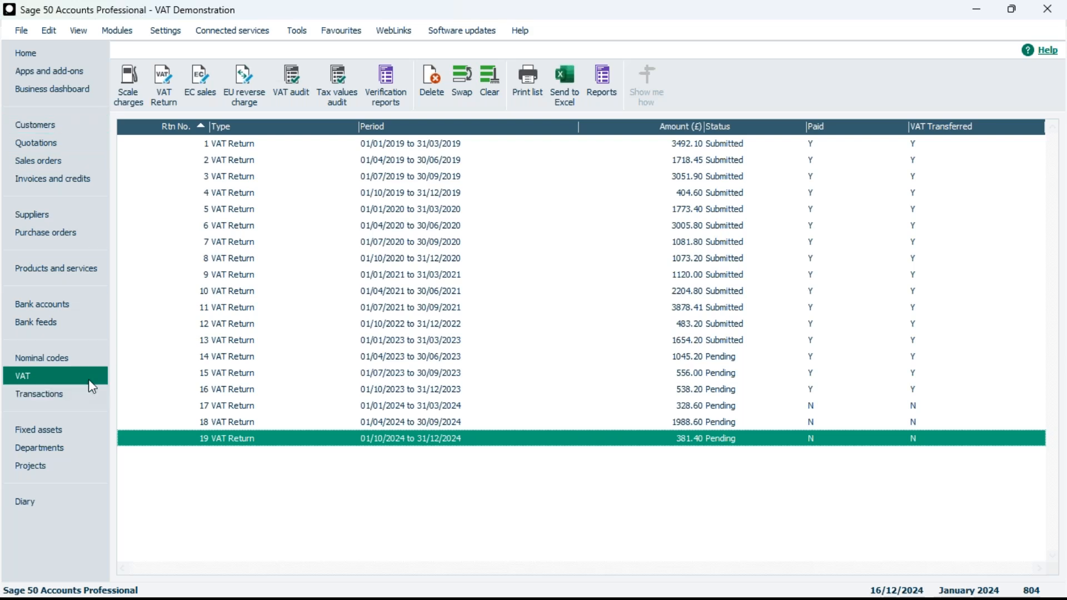
pyautogui.click(61, 358)
pyautogui.scroll(-2, 402, 428)
pyautogui.scroll(-8, 403, 427)
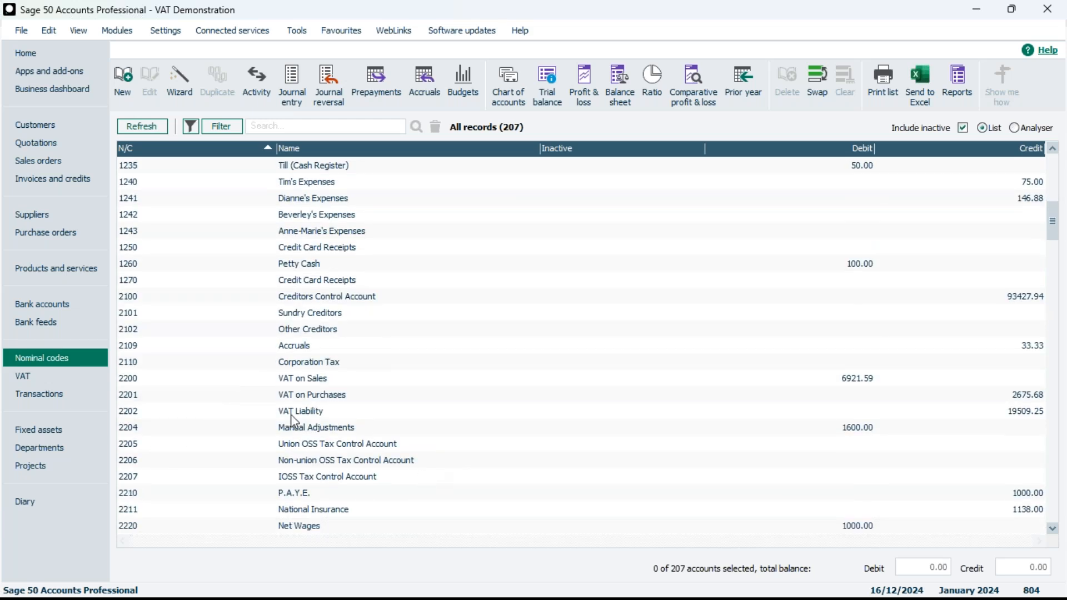
pyautogui.click(296, 416)
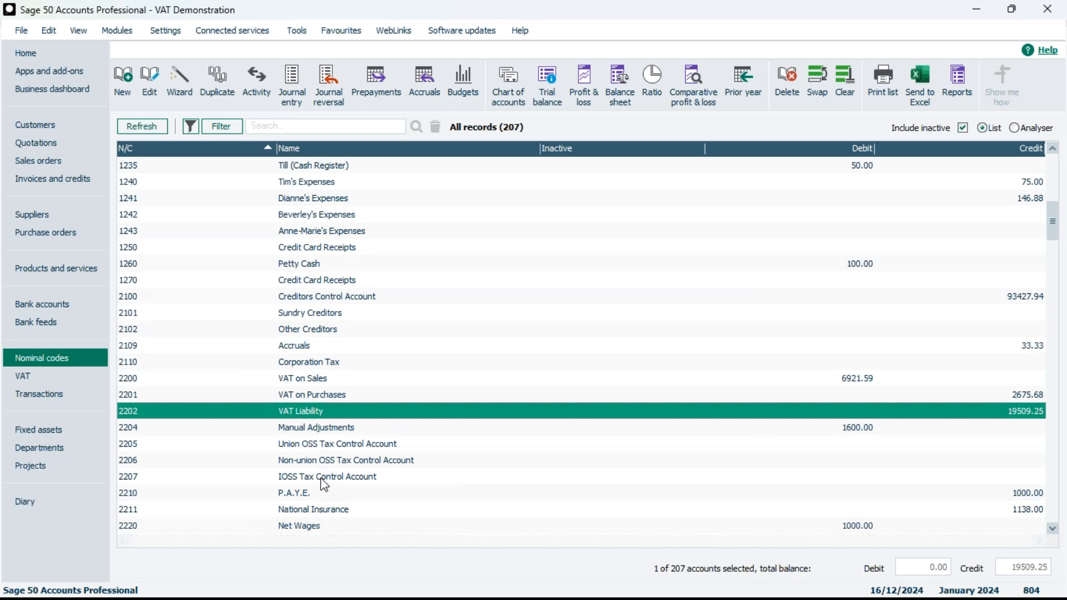
pyautogui.doubleClick(372, 412)
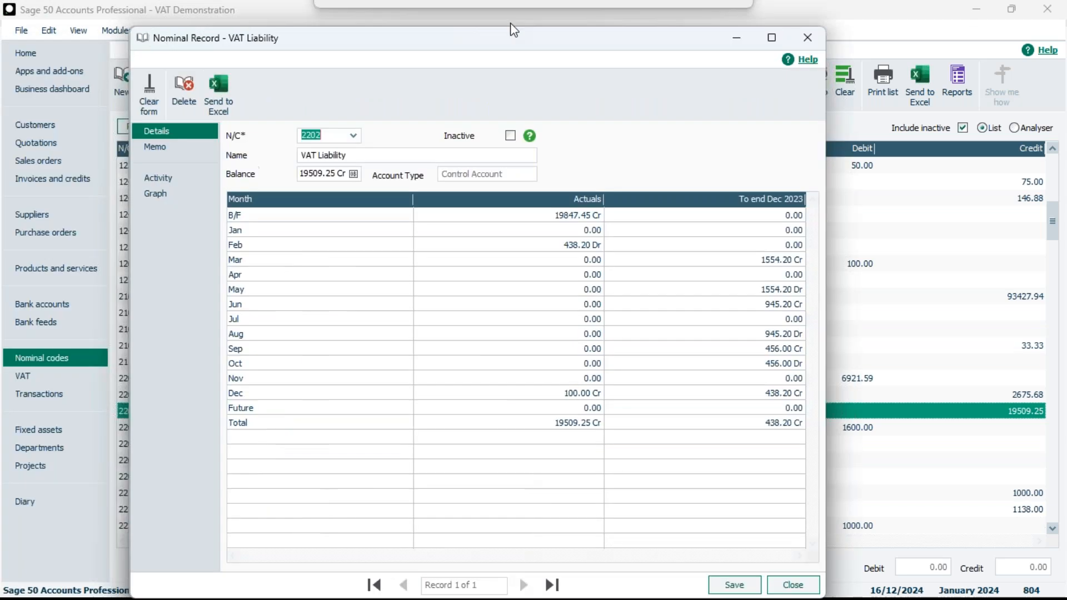
pyautogui.moveTo(512, 28); pyautogui.dragTo(540, 94)
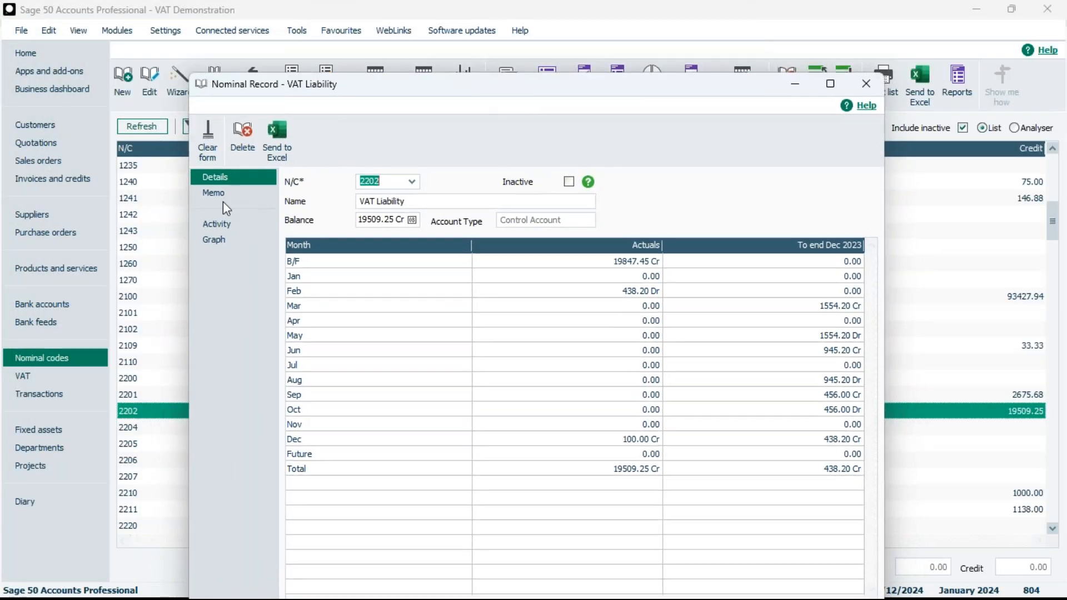
pyautogui.click(219, 224)
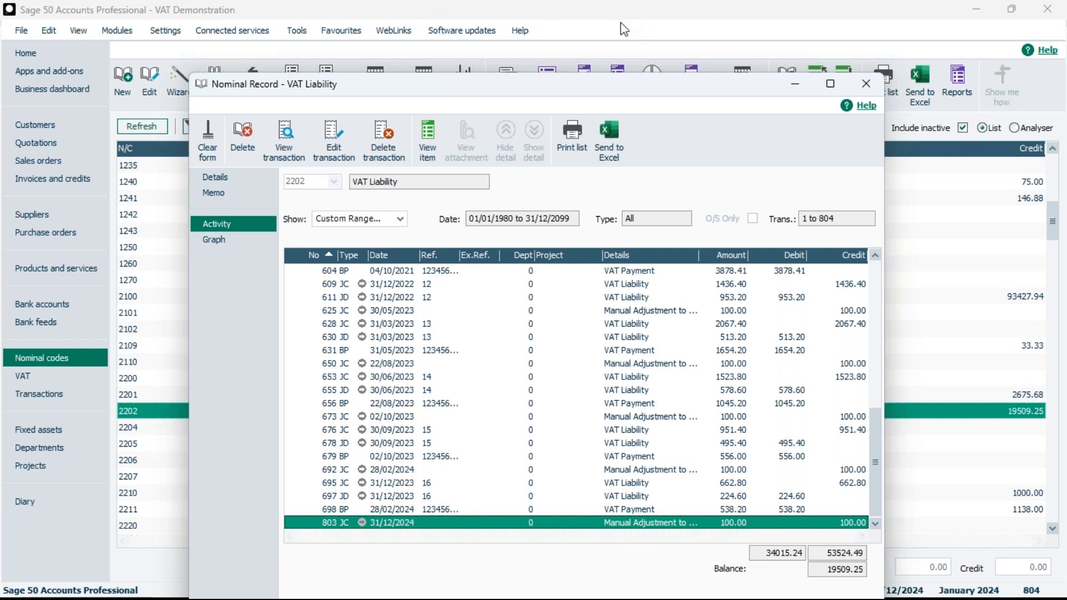
pyautogui.click(865, 86)
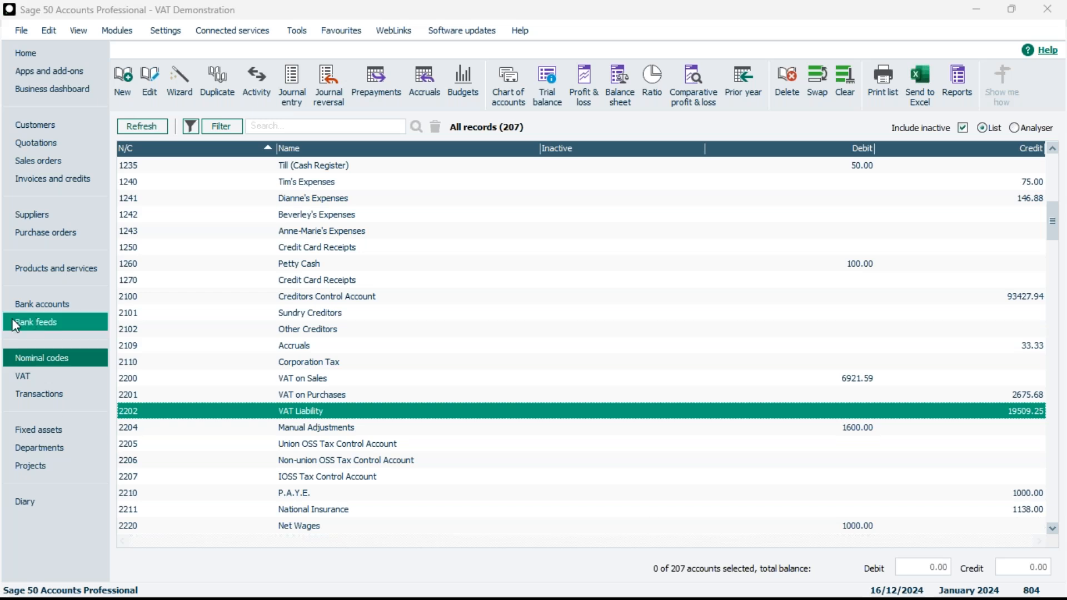
pyautogui.click(37, 359)
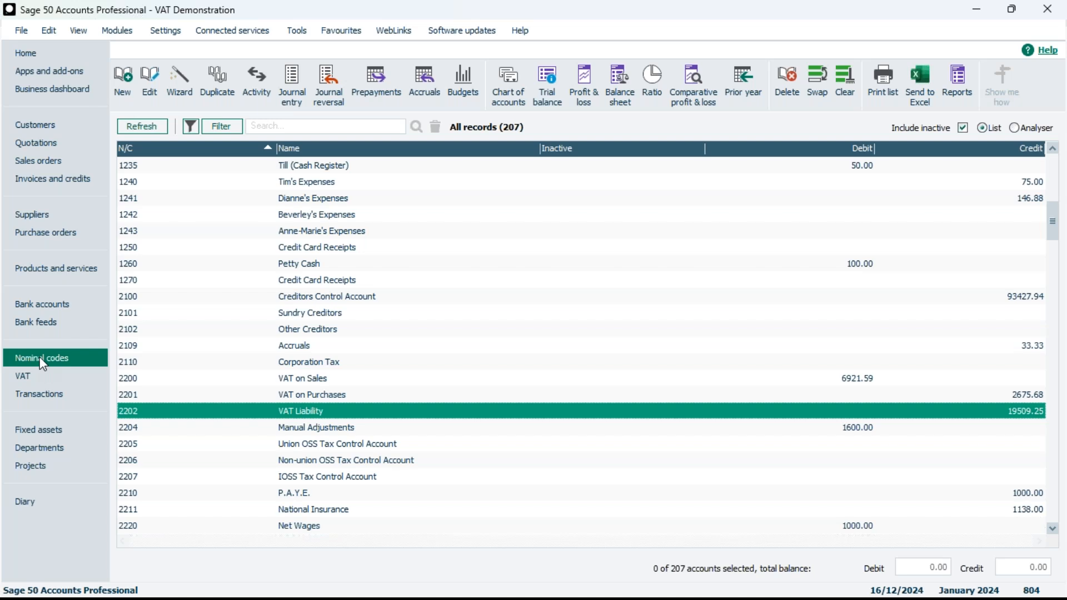
pyautogui.click(44, 376)
pyautogui.click(51, 358)
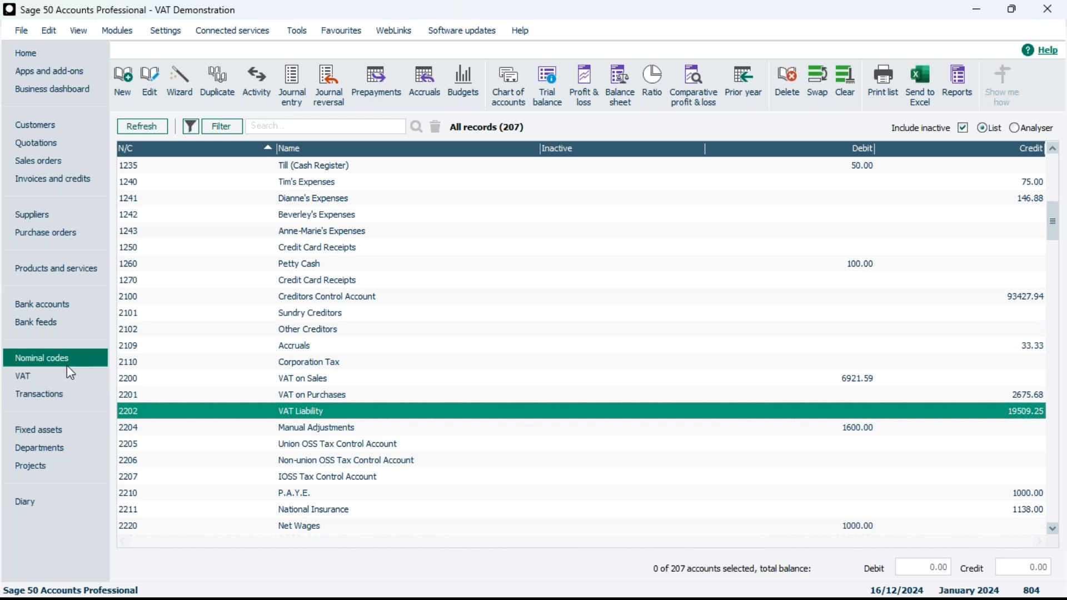
pyautogui.rightClick(70, 239)
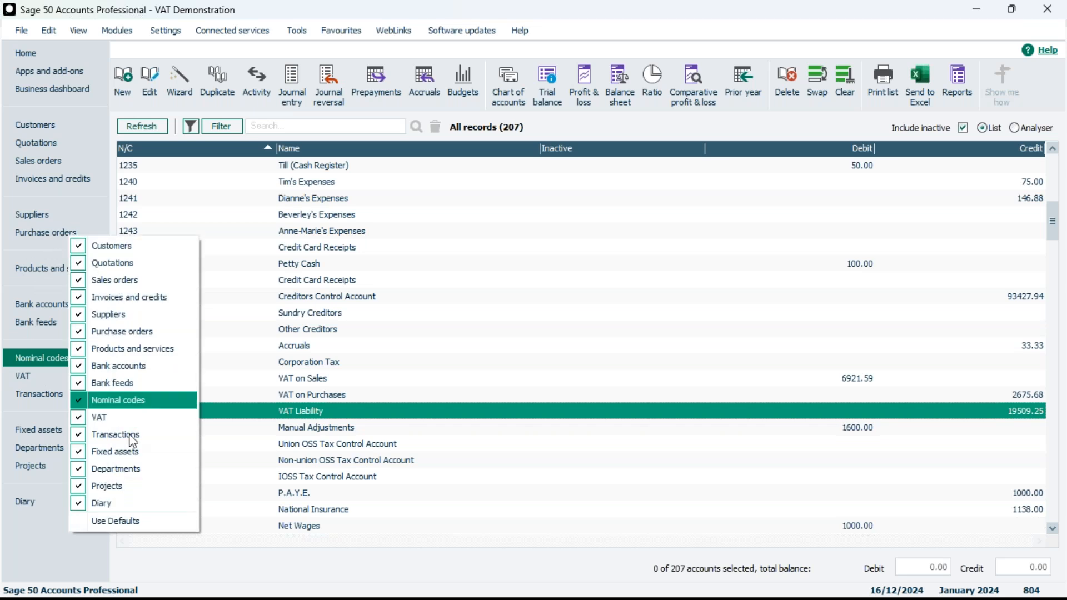
pyautogui.click(100, 419)
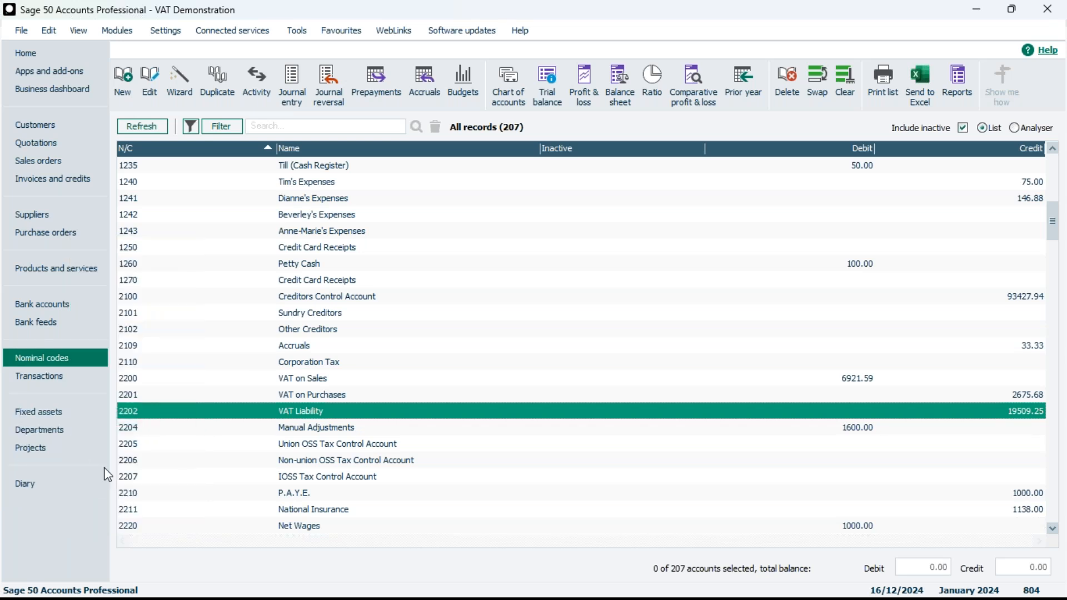
pyautogui.rightClick(87, 356)
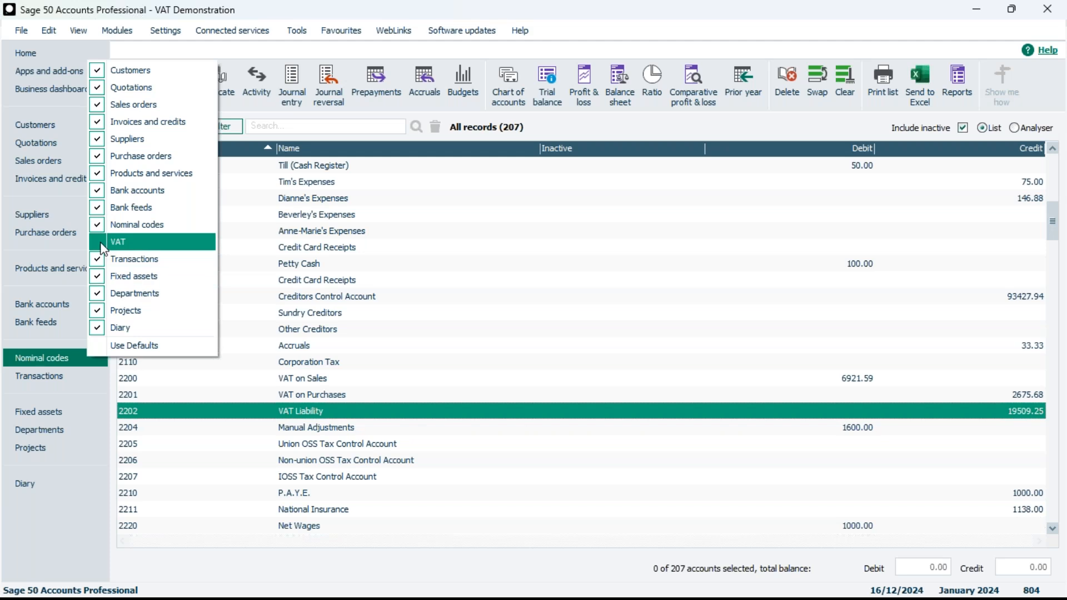
pyautogui.click(102, 244)
# Hide the VAT and Transactions entries from the navigation bar
pyautogui.rightClick(84, 356)
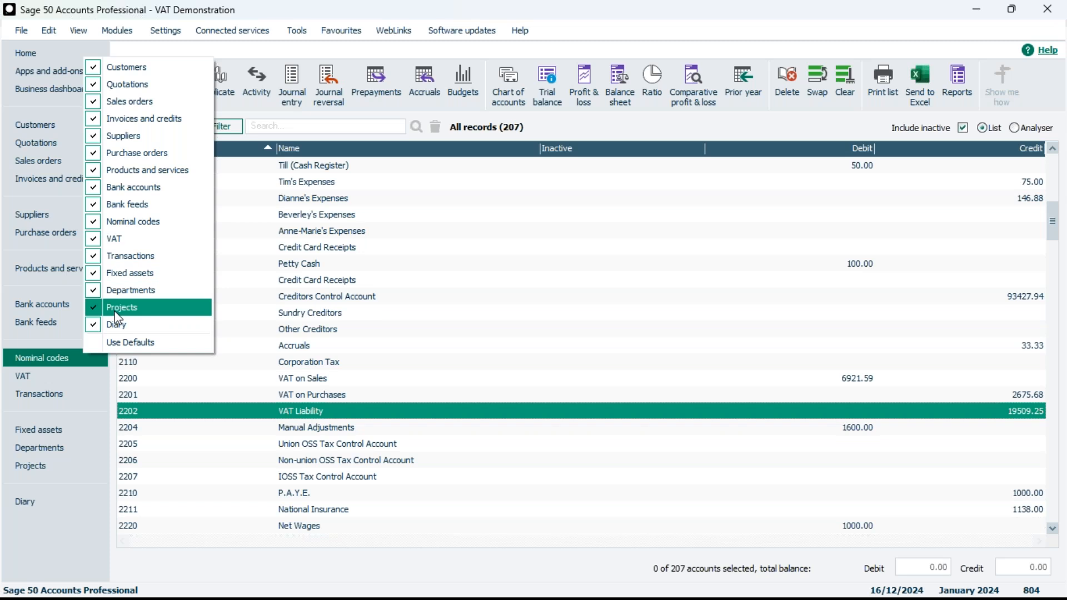
pyautogui.click(95, 238)
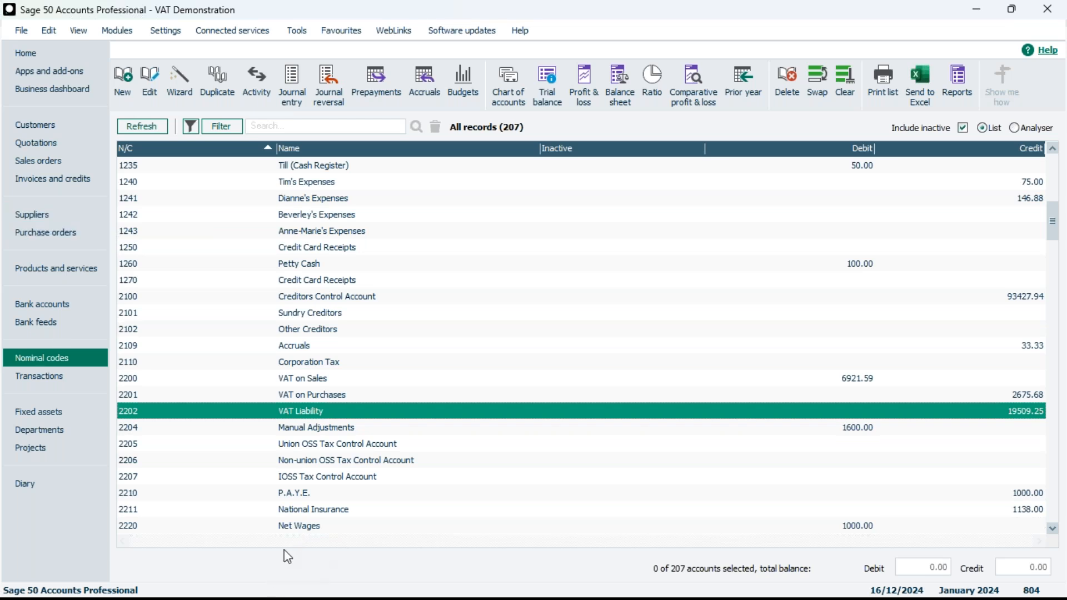
pyautogui.rightClick(72, 305)
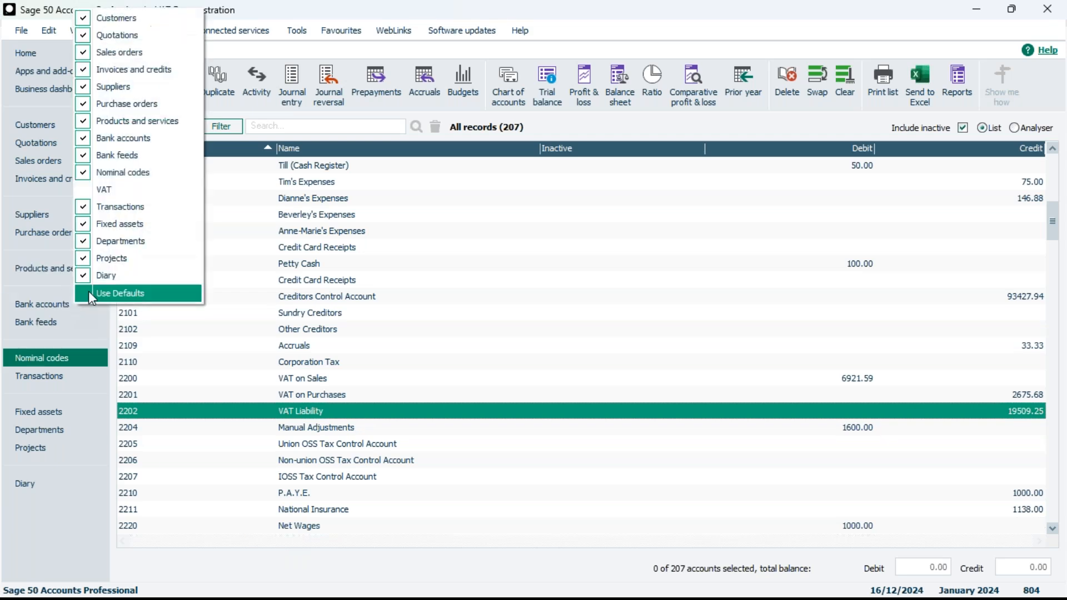
pyautogui.click(86, 204)
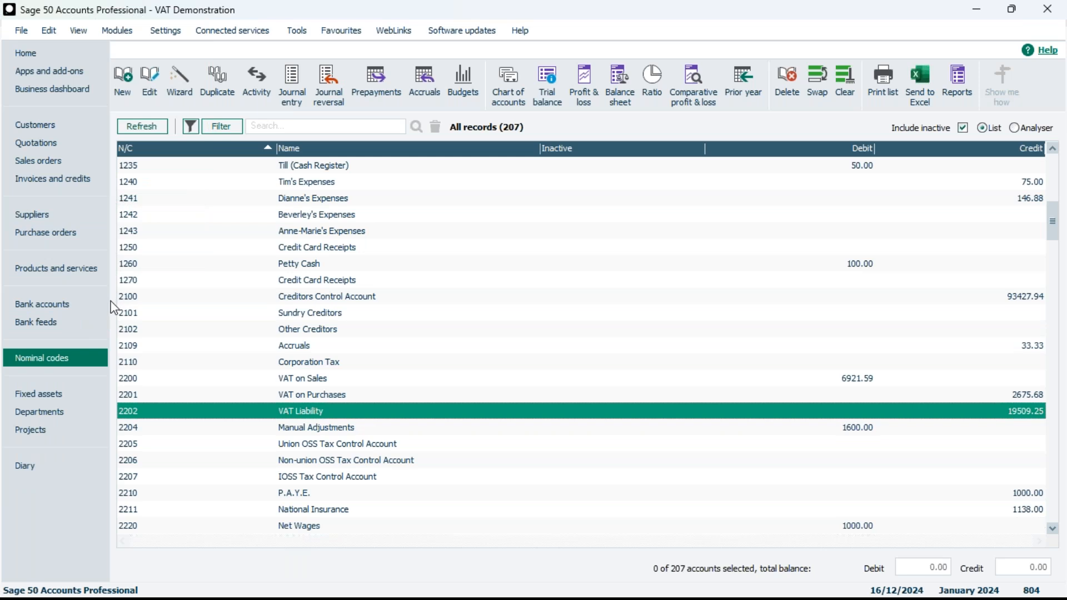
# Open the Bank accounts module
pyautogui.click(41, 301)
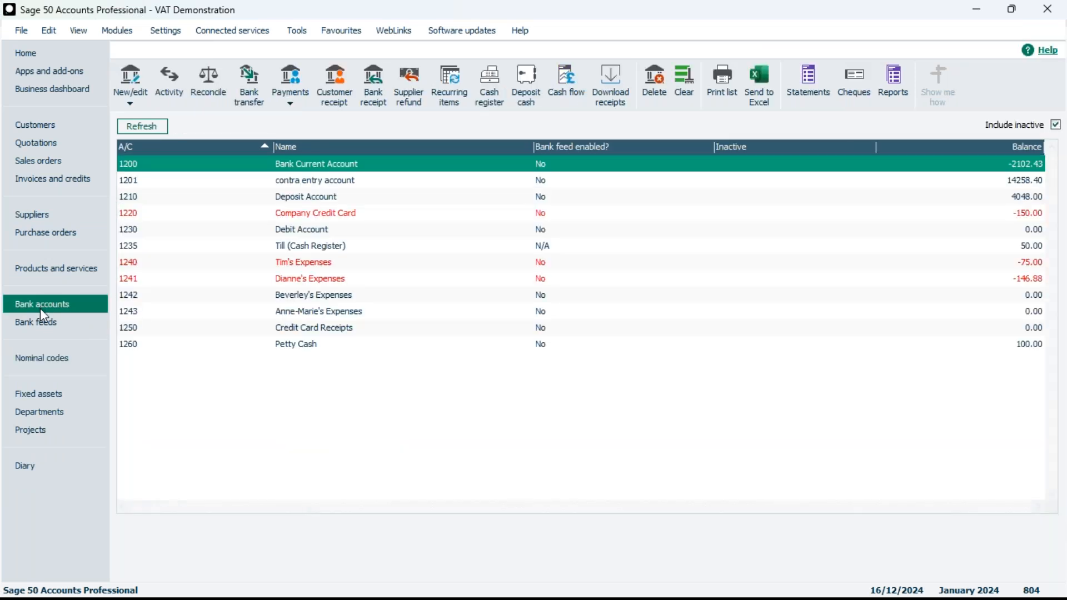